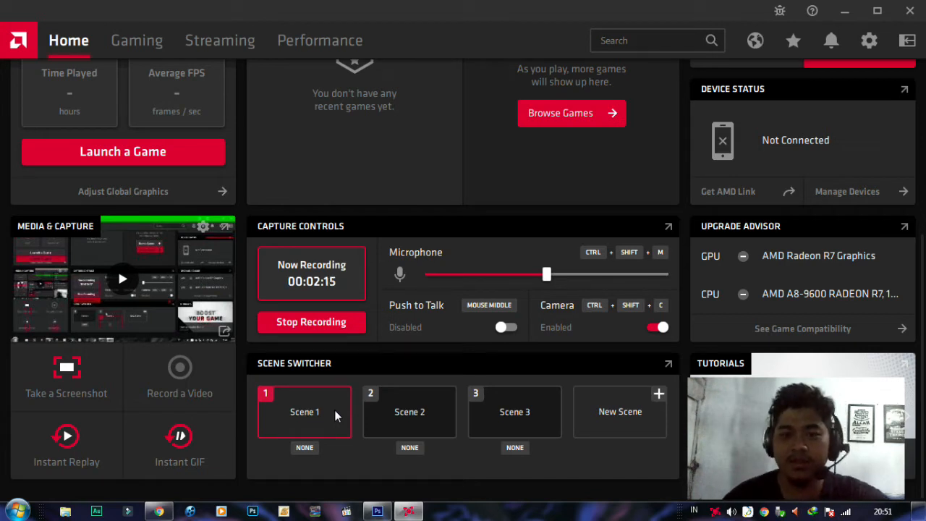
Step: Switch to Photoshop and try erasing the black stroke on the Background layer with the Eraser at 64% opacity
{"action": "left_click", "coordinate": [386, 513]}
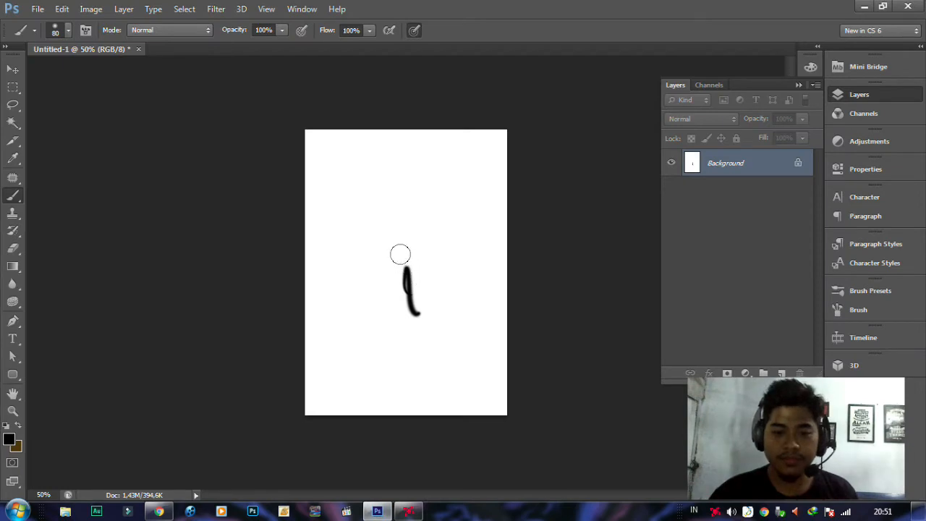
{"action": "key", "text": "e"}
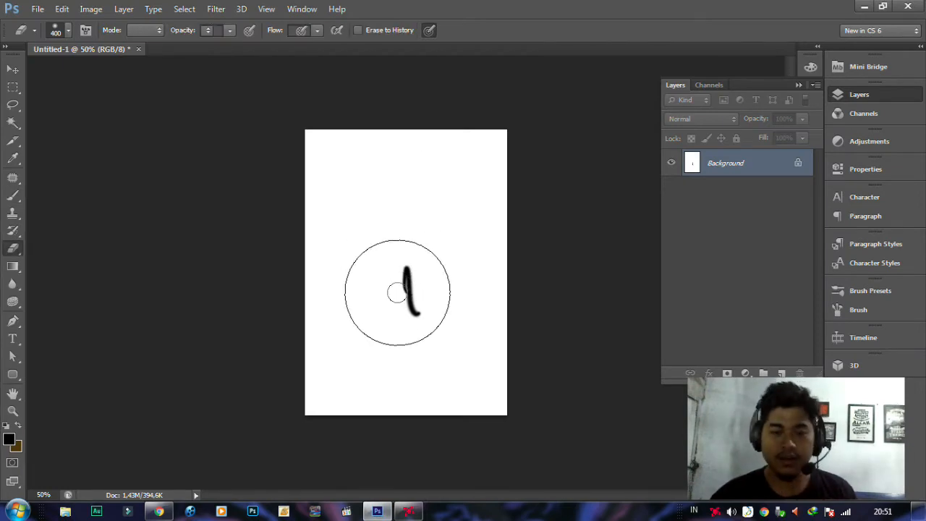
{"action": "mouse_move", "coordinate": [405, 271]}
{"action": "left_mouse_down"}
{"action": "mouse_move", "coordinate": [414, 311]}
{"action": "mouse_move", "coordinate": [395, 175]}
{"action": "mouse_move", "coordinate": [420, 258]}
{"action": "left_mouse_up"}
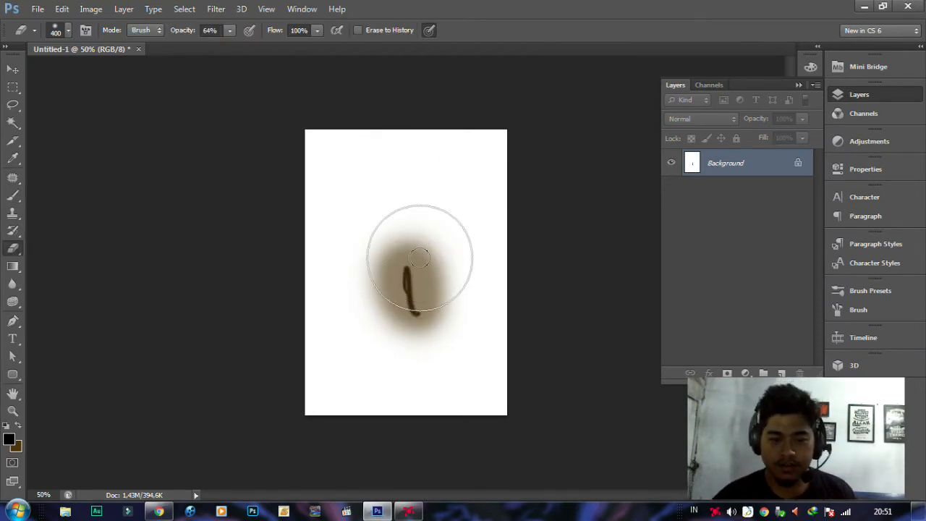
{"action": "key", "text": "ctrl+z"}
{"action": "key", "text": "ctrl+z"}
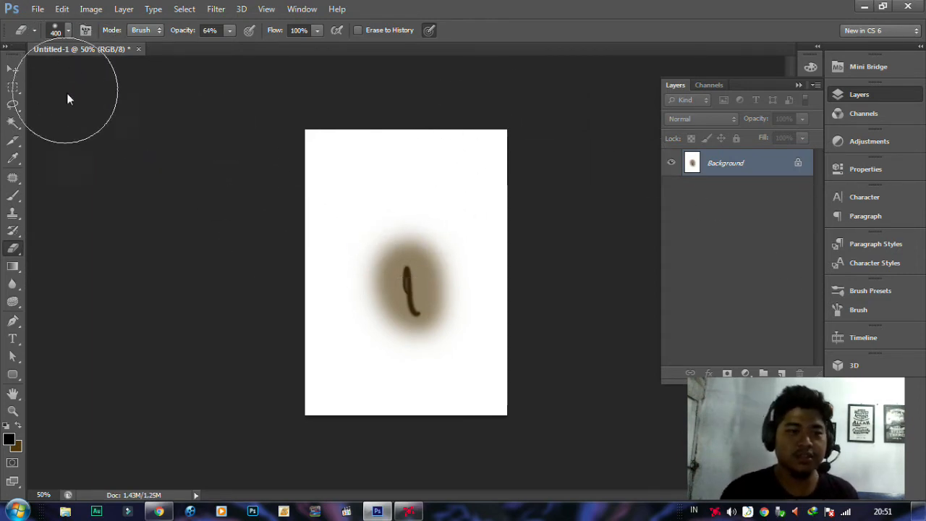
Step: Add a new layer above the Background layer and hide the Background
{"action": "left_click", "coordinate": [781, 375]}
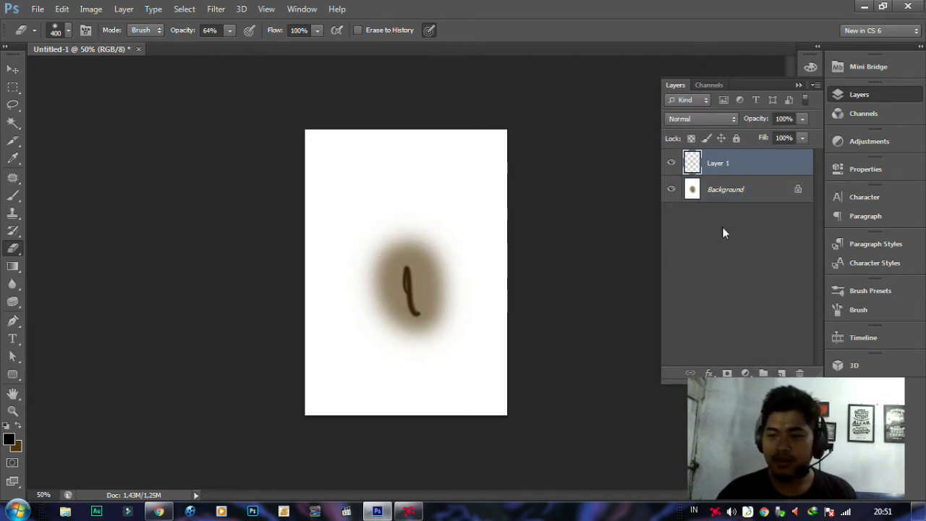
{"action": "left_click", "coordinate": [671, 189]}
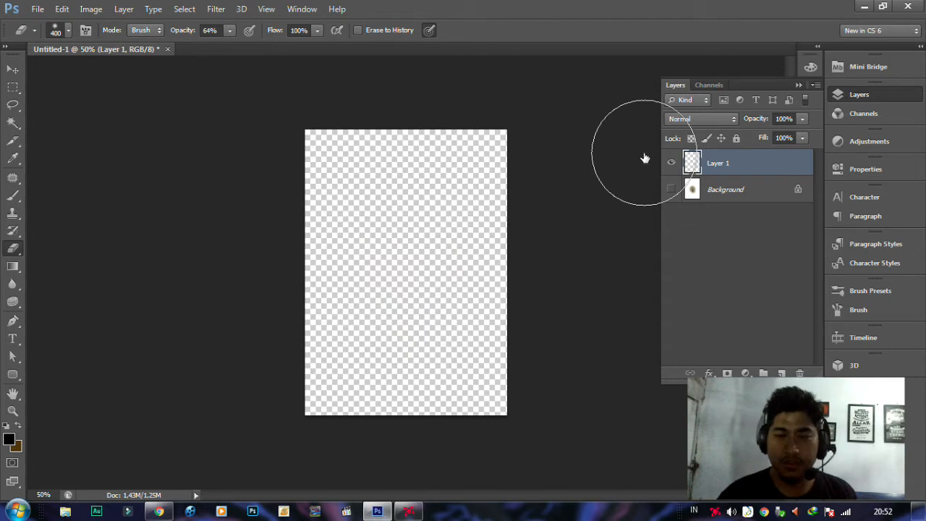
Step: Reduce the Eraser tip size to 80 px
{"action": "key", "text": "bracketleft"}
{"action": "key", "text": "bracketleft"}
{"action": "key", "text": "bracketleft"}
{"action": "key", "text": "bracketleft"}
{"action": "key", "text": "bracketleft"}
{"action": "key", "text": "bracketleft"}
{"action": "key", "text": "bracketleft"}
{"action": "key", "text": "bracketleft"}
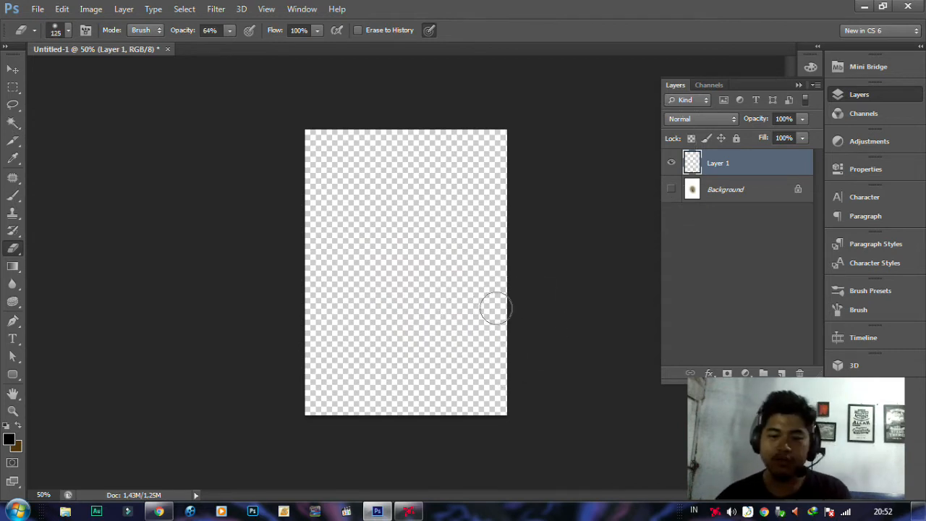
{"action": "key", "text": "bracketleft"}
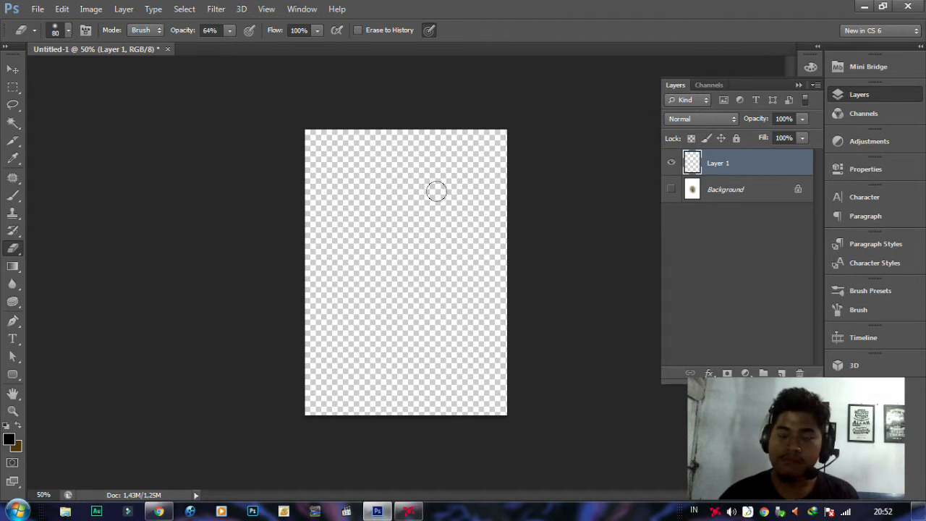
Step: Reset the foreground and background colors to black and white, and fill Layer 1 with white
{"action": "left_click", "coordinate": [781, 373]}
{"action": "key", "text": "Delete"}
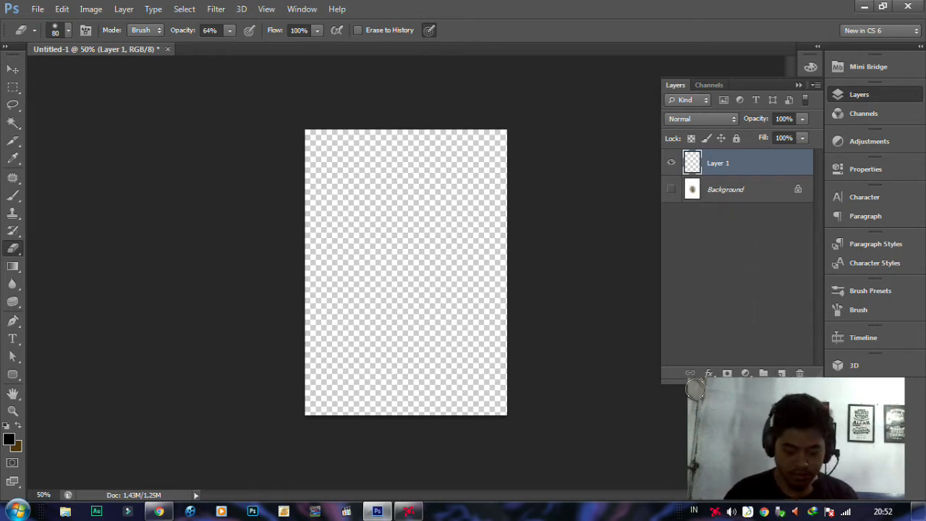
{"action": "key", "text": "d"}
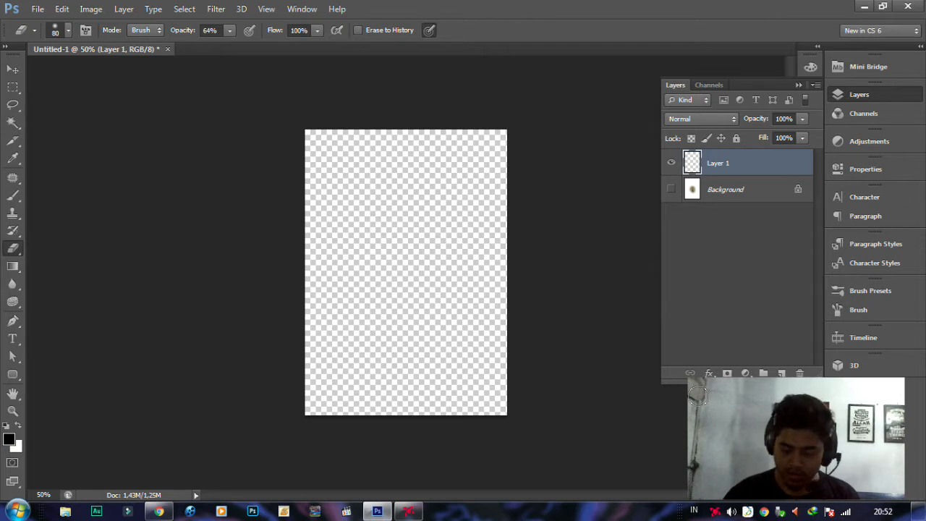
{"action": "key", "text": "ctrl+BackSpace"}
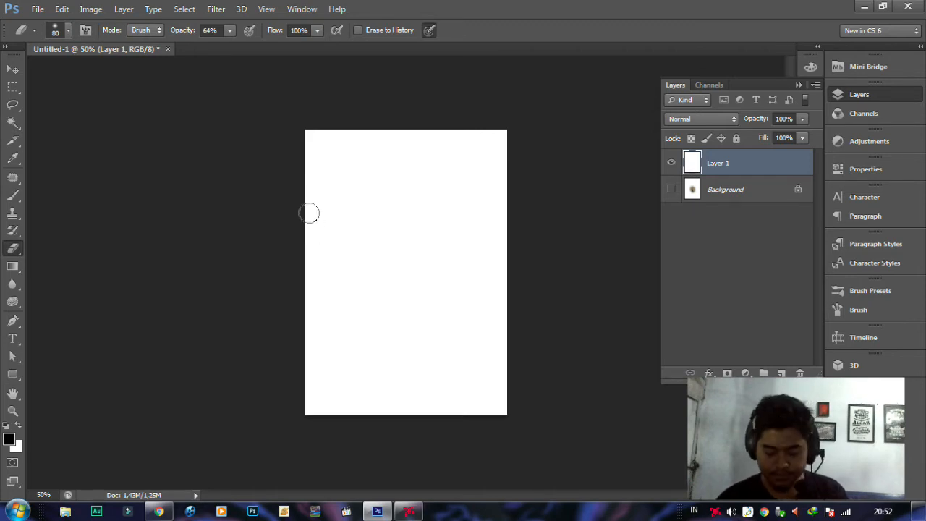
Step: Activate the Brush tool and choose the hard round tip with 100% hardness
{"action": "key", "text": "b"}
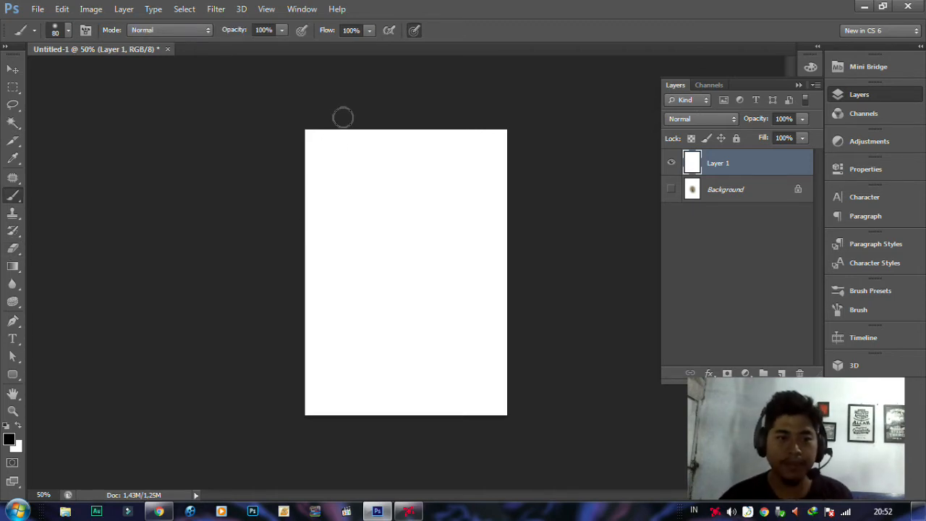
{"action": "right_click", "coordinate": [379, 215]}
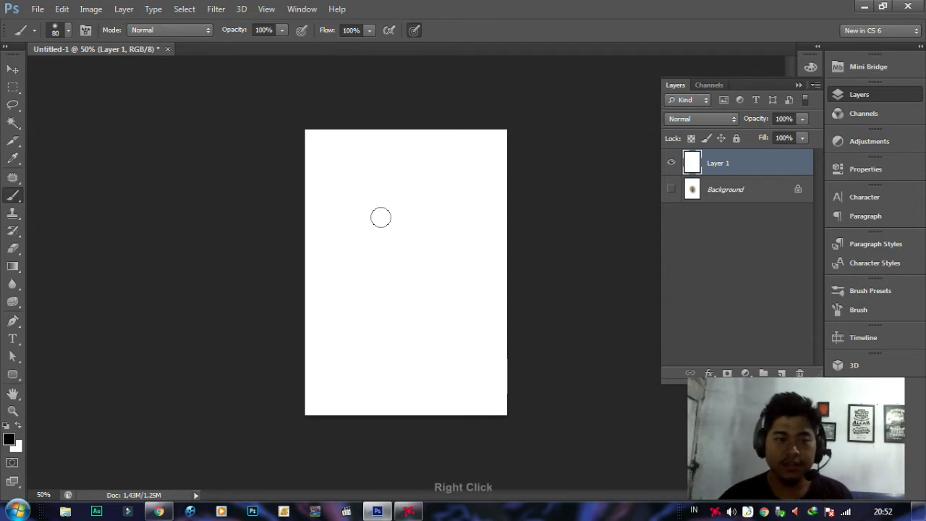
{"action": "left_click", "coordinate": [425, 312]}
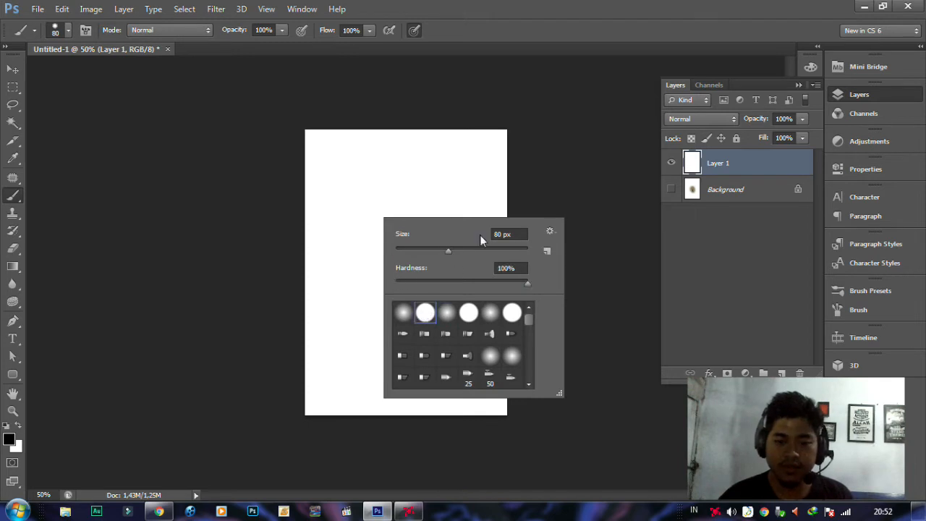
{"action": "left_click", "coordinate": [720, 176]}
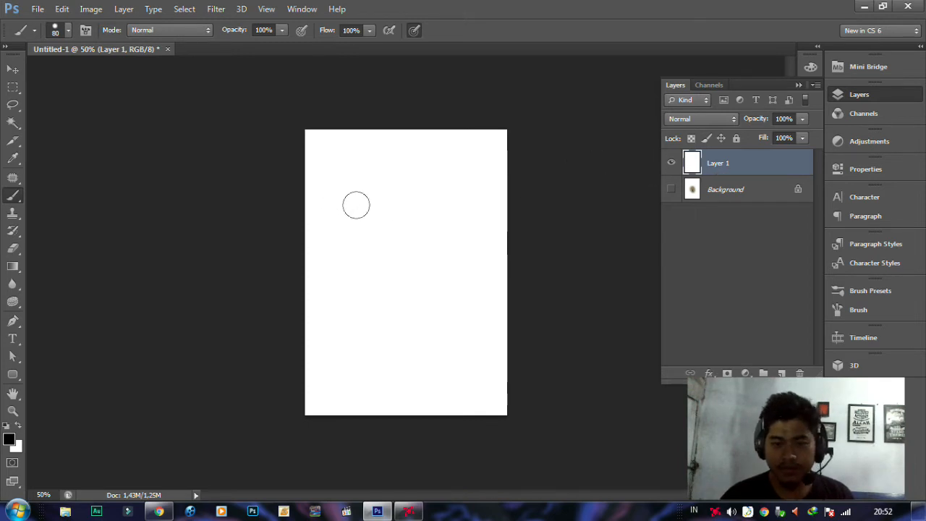
Step: Reduce the brush size to 30 px
{"action": "key", "text": "bracketleft"}
{"action": "key", "text": "bracketleft"}
{"action": "key", "text": "bracketleft"}
{"action": "key", "text": "bracketleft"}
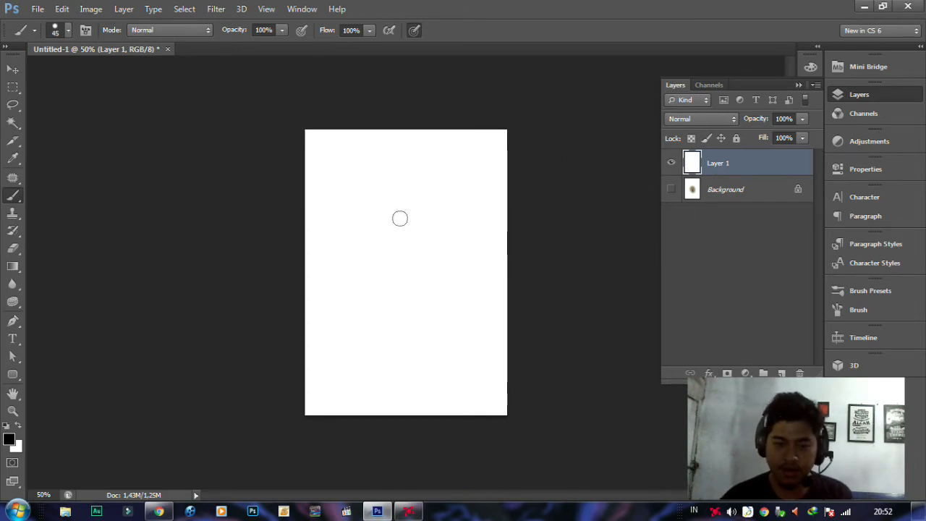
{"action": "key", "text": "bracketleft"}
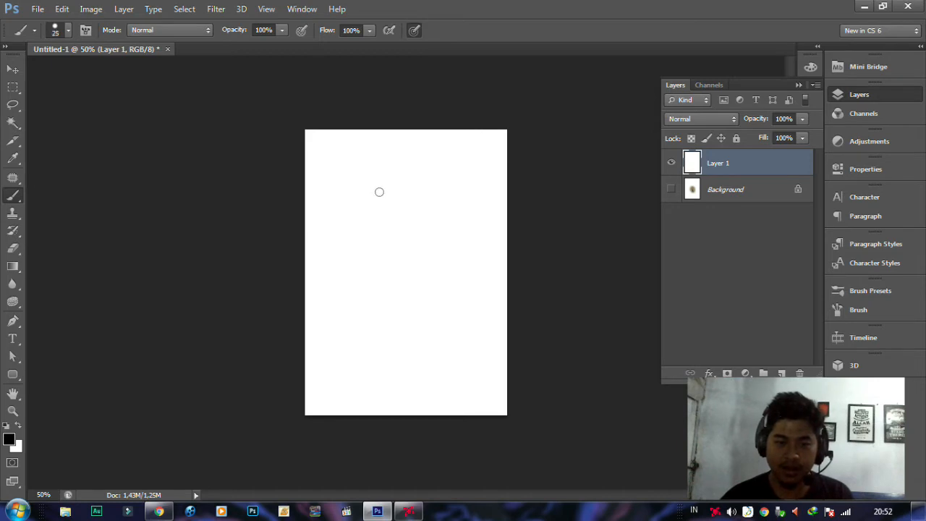
{"action": "key", "text": "bracketleft"}
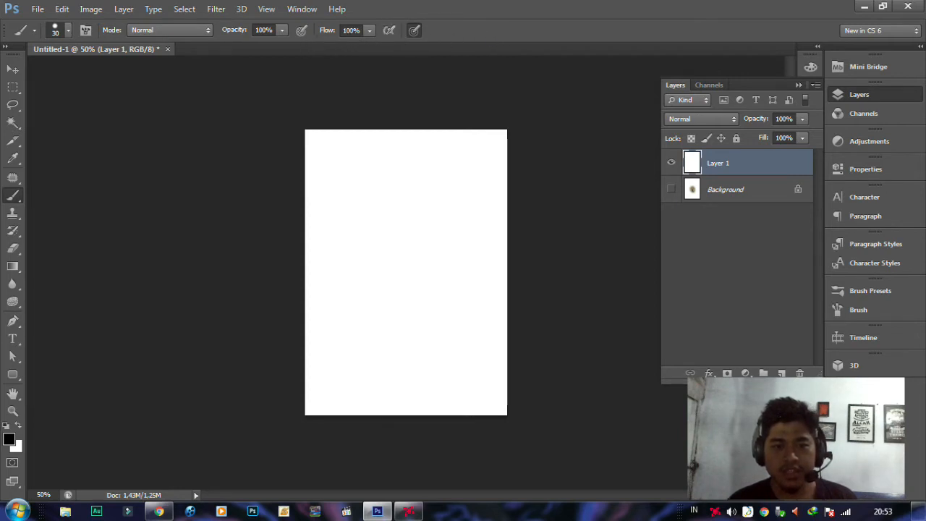
Step: Paint a curved S-shaped test stroke with pen pressure controlling the size, and undo it
{"action": "left_click", "coordinate": [414, 33]}
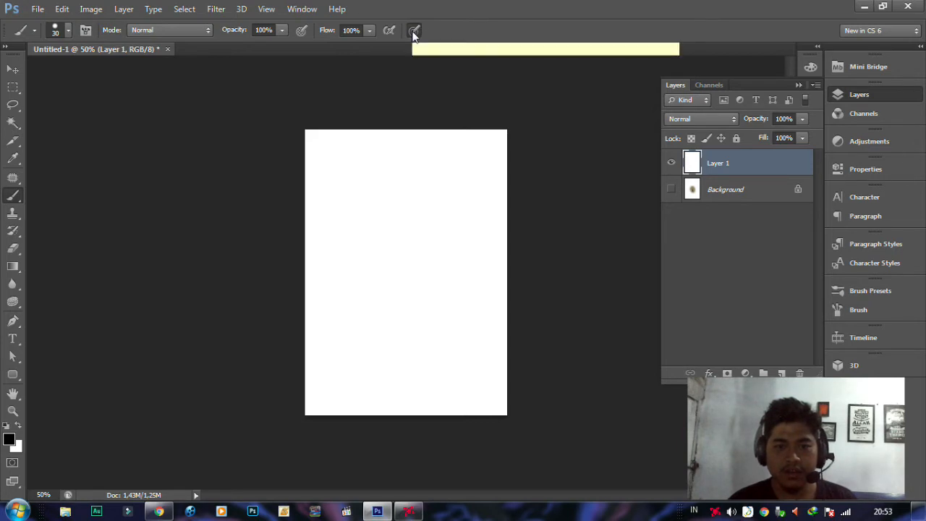
{"action": "mouse_move", "coordinate": [337, 142]}
{"action": "left_mouse_down"}
{"action": "mouse_move", "coordinate": [366, 194]}
{"action": "mouse_move", "coordinate": [326, 233]}
{"action": "left_mouse_up"}
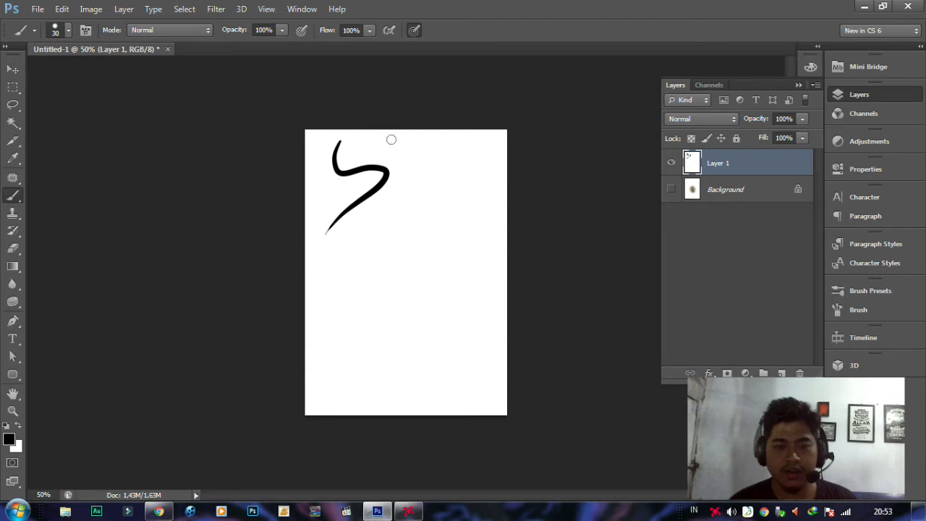
{"action": "key", "text": "ctrl+z"}
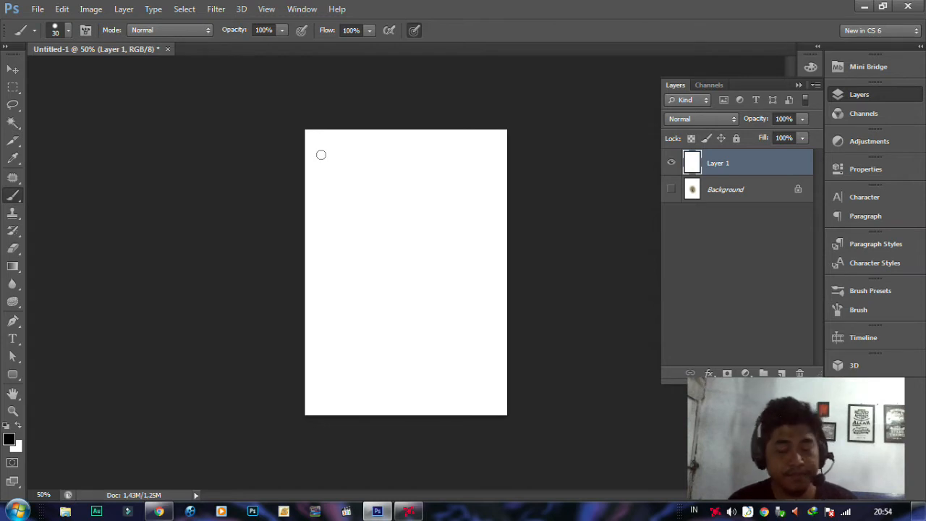
Step: Paint one tapered stroke with pen pressure for size on, and five uniform slanted strokes with it off for comparison
{"action": "left_click_drag", "start_coordinate": [329, 141], "coordinate": [316, 186]}
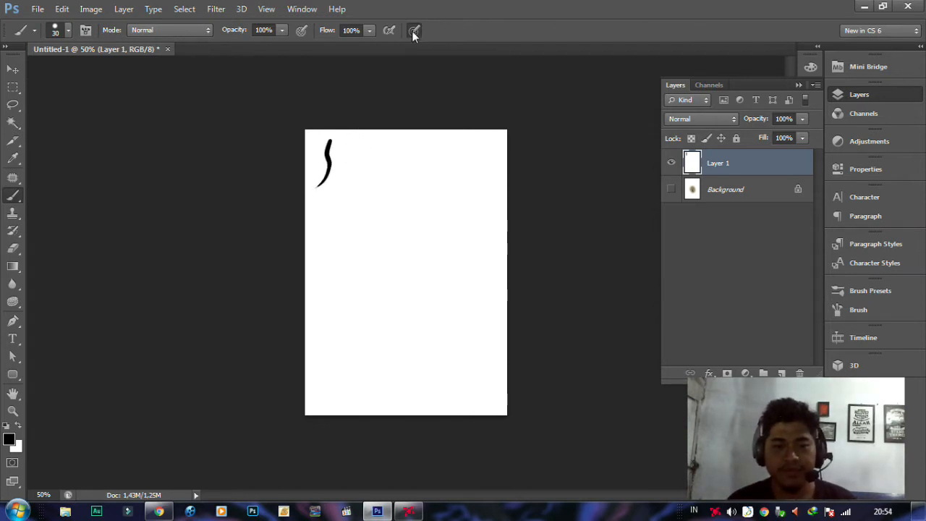
{"action": "left_click", "coordinate": [363, 138]}
{"action": "left_click_drag", "start_coordinate": [364, 139], "coordinate": [349, 209]}
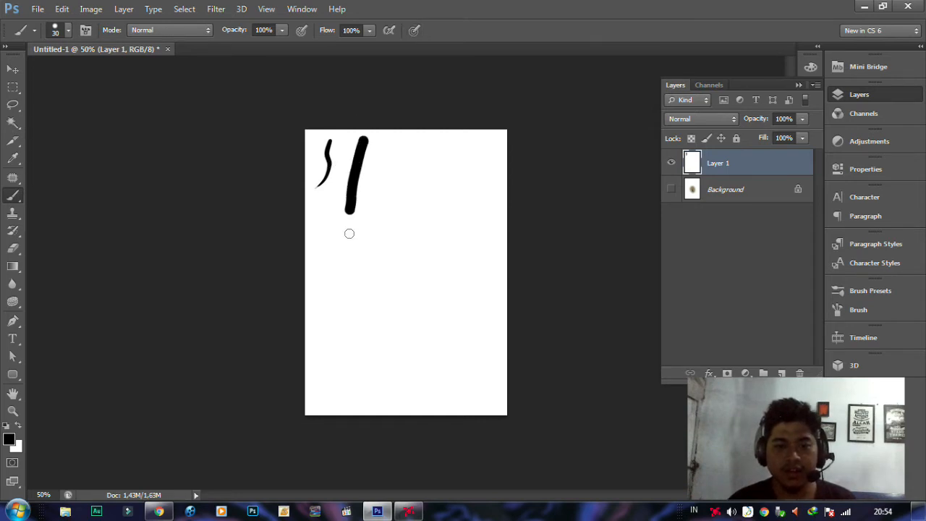
{"action": "left_click_drag", "start_coordinate": [379, 139], "coordinate": [368, 209]}
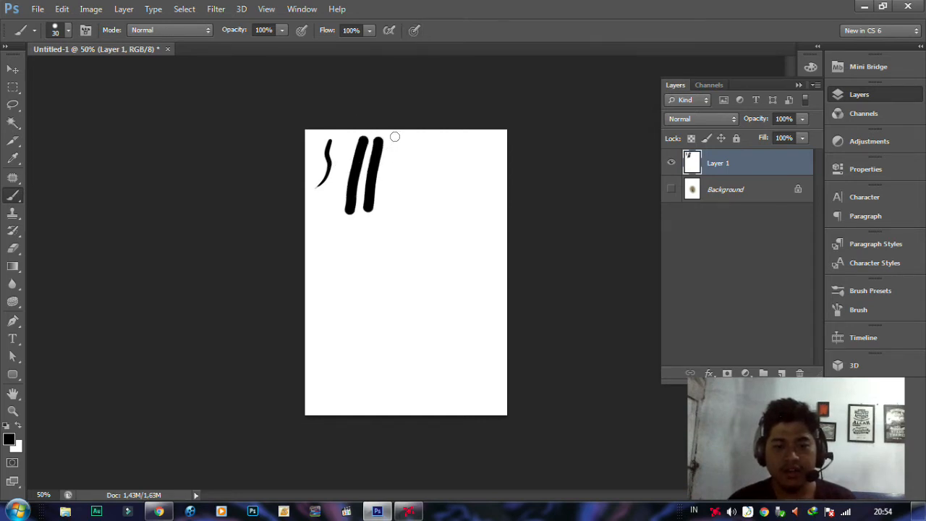
{"action": "left_click_drag", "start_coordinate": [396, 134], "coordinate": [384, 216]}
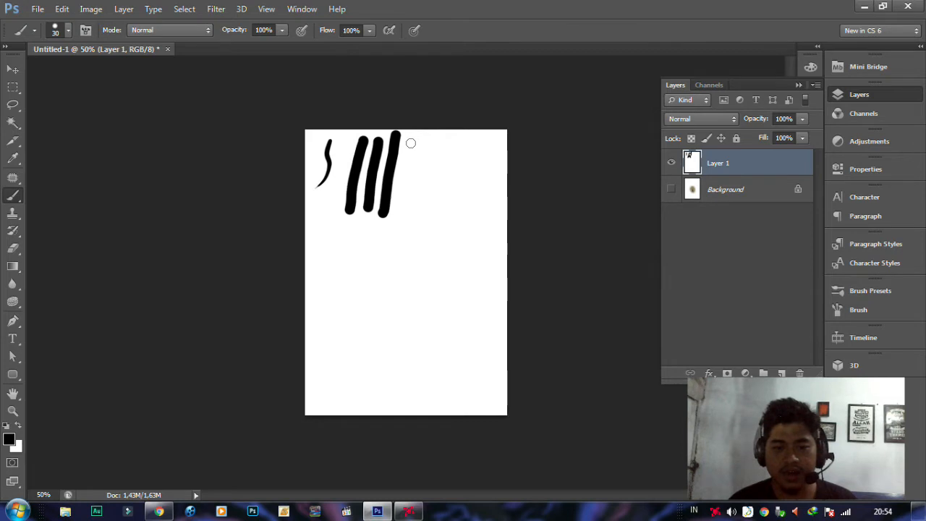
{"action": "left_click_drag", "start_coordinate": [412, 134], "coordinate": [403, 211]}
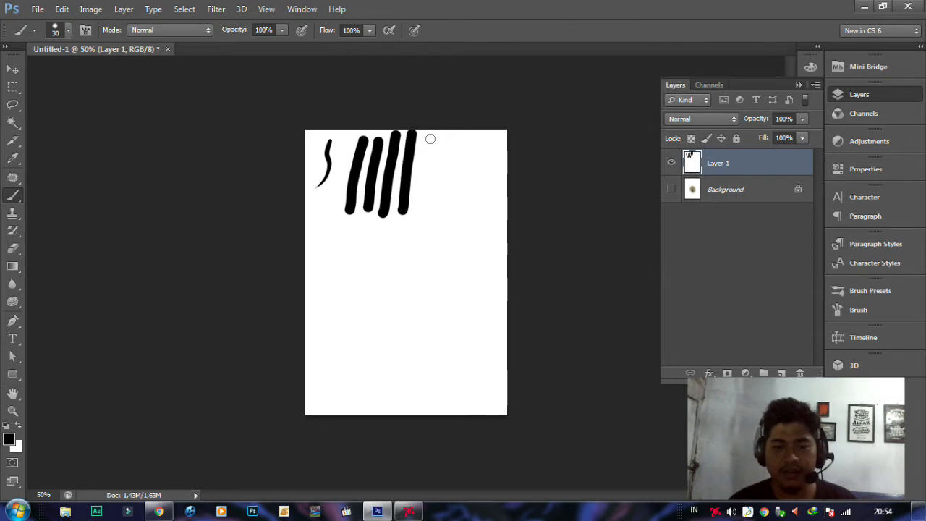
{"action": "left_click_drag", "start_coordinate": [430, 138], "coordinate": [417, 205]}
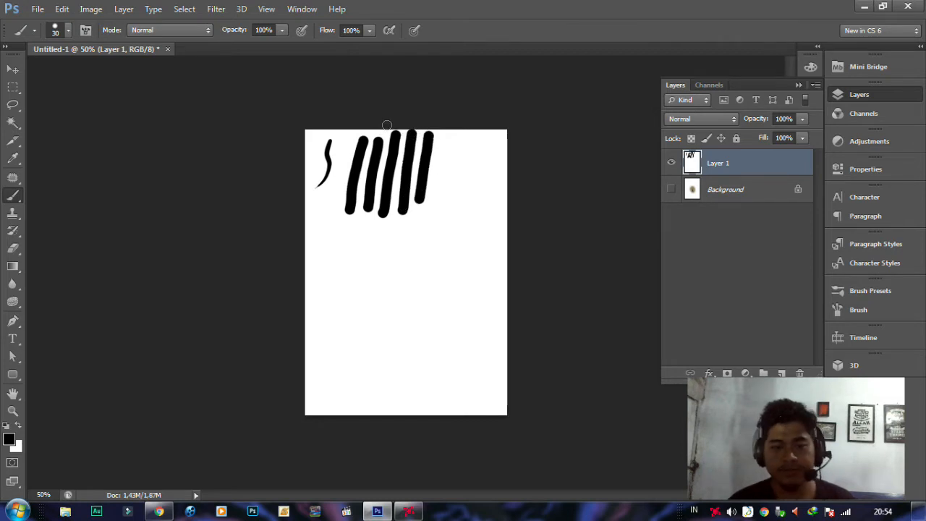
Step: Undo all the test strokes on Layer 1 and turn pen pressure for size back on
{"action": "key", "text": "ctrl+z"}
{"action": "key", "text": "ctrl+z"}
{"action": "key", "text": "ctrl+z"}
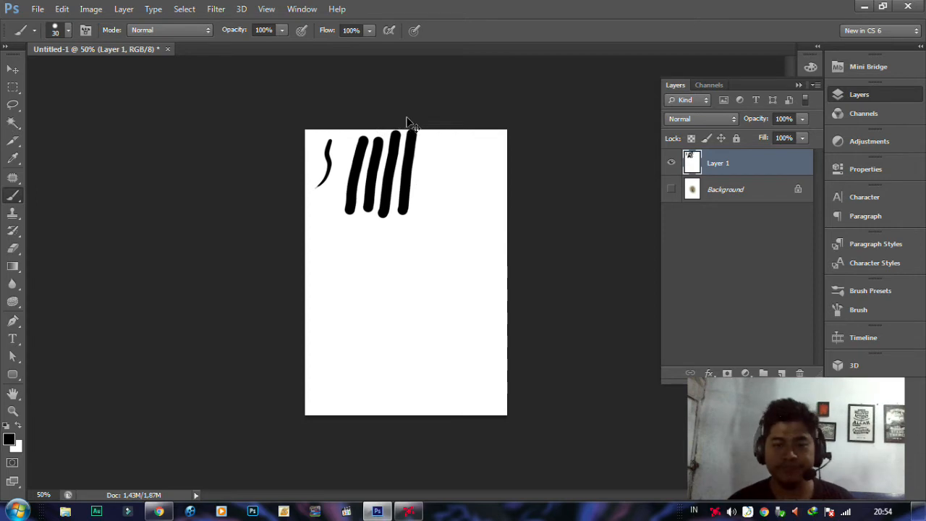
{"action": "key", "text": "ctrl+alt+z"}
{"action": "key", "text": "ctrl+alt+z"}
{"action": "key", "text": "ctrl+alt+z"}
{"action": "key", "text": "ctrl+alt+z"}
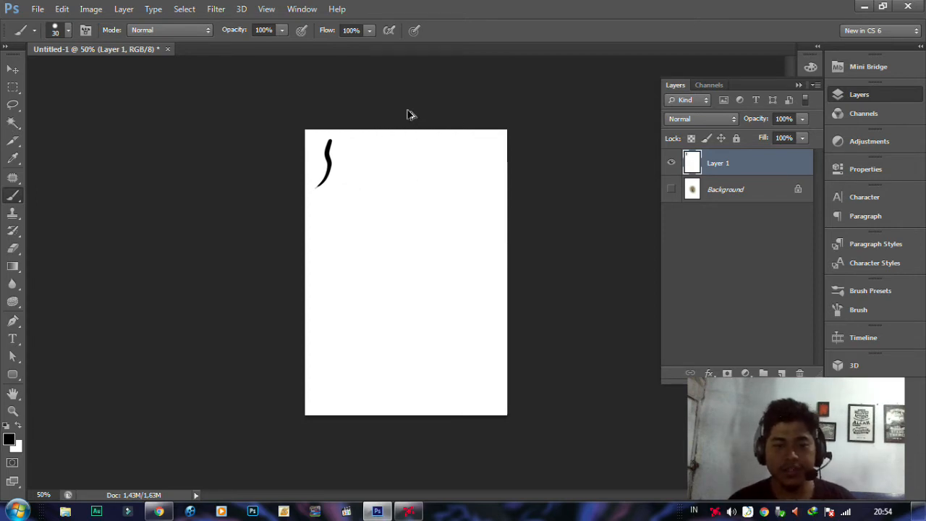
{"action": "key", "text": "ctrl+alt+z"}
{"action": "left_click", "coordinate": [417, 31]}
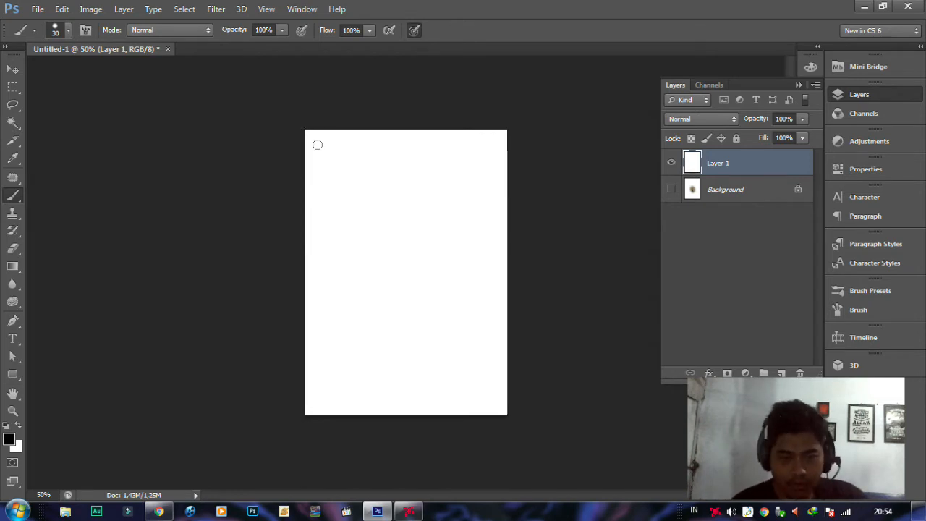
Step: Paint two rows of short tapered vertical strokes across the upper part of the canvas, the second row slightly longer
{"action": "mouse_move", "coordinate": [312, 137]}
{"action": "left_mouse_down"}
{"action": "mouse_move", "coordinate": [320, 157]}
{"action": "mouse_move", "coordinate": [499, 152]}
{"action": "left_mouse_up"}
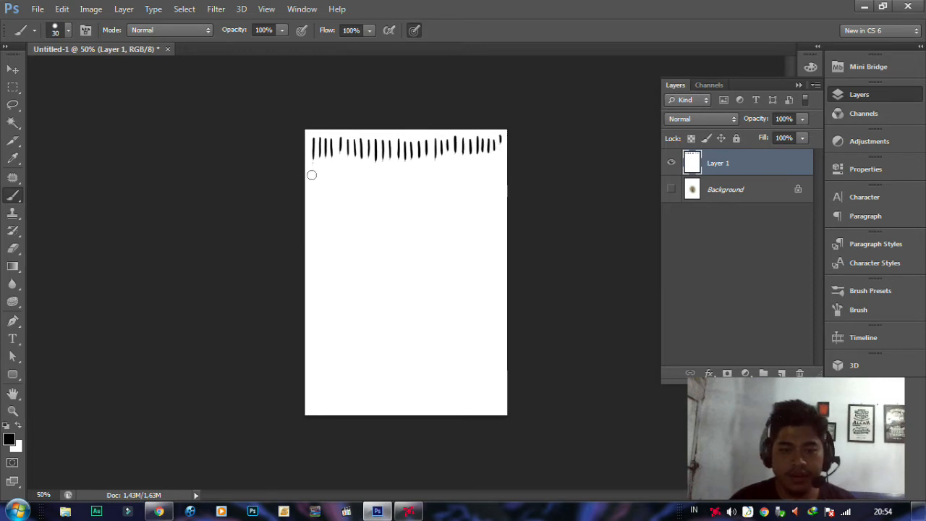
{"action": "left_click_drag", "start_coordinate": [311, 167], "coordinate": [312, 204]}
{"action": "left_click_drag", "start_coordinate": [321, 166], "coordinate": [321, 203]}
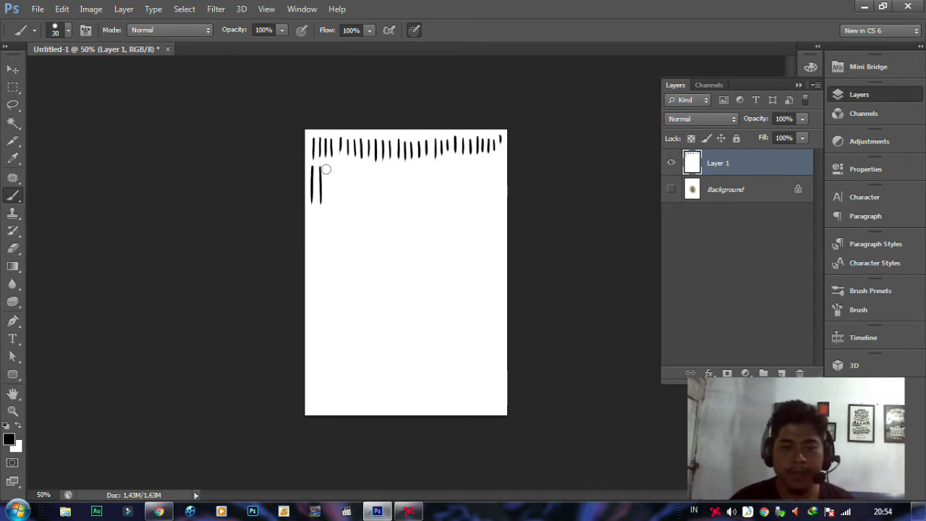
{"action": "left_click_drag", "start_coordinate": [328, 167], "coordinate": [327, 203]}
{"action": "left_click_drag", "start_coordinate": [335, 167], "coordinate": [334, 203]}
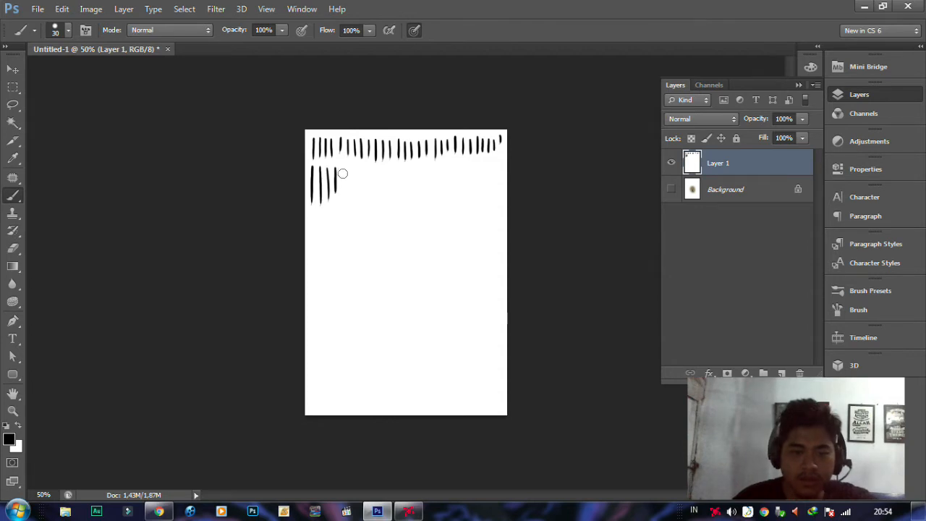
{"action": "left_click_drag", "start_coordinate": [344, 167], "coordinate": [345, 202]}
{"action": "mouse_move", "coordinate": [353, 167]}
{"action": "left_mouse_down"}
{"action": "mouse_move", "coordinate": [352, 200]}
{"action": "mouse_move", "coordinate": [447, 196]}
{"action": "left_mouse_up"}
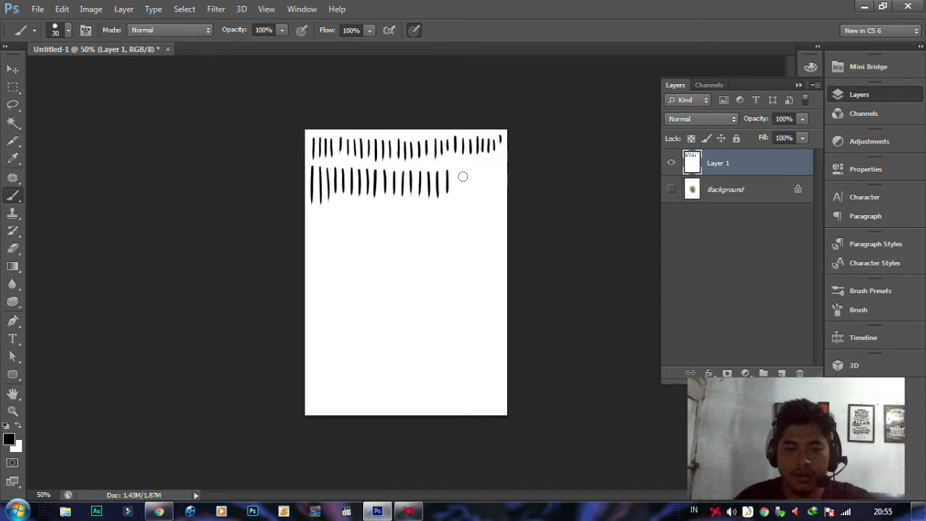
{"action": "mouse_move", "coordinate": [458, 168]}
{"action": "left_mouse_down"}
{"action": "mouse_move", "coordinate": [457, 195]}
{"action": "mouse_move", "coordinate": [472, 198]}
{"action": "mouse_move", "coordinate": [480, 187]}
{"action": "mouse_move", "coordinate": [480, 201]}
{"action": "left_mouse_up"}
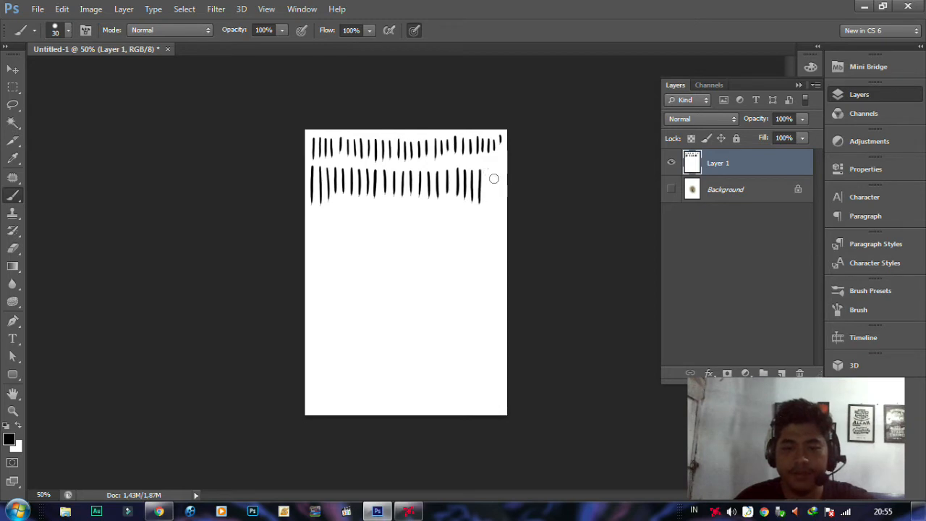
{"action": "mouse_move", "coordinate": [488, 169]}
{"action": "left_mouse_down"}
{"action": "mouse_move", "coordinate": [488, 202]}
{"action": "mouse_move", "coordinate": [496, 203]}
{"action": "left_mouse_up"}
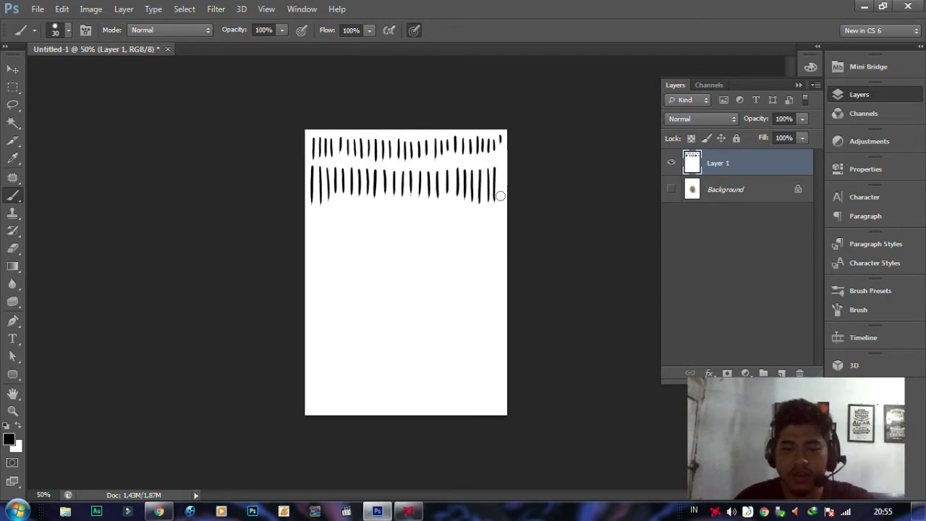
{"action": "left_click_drag", "start_coordinate": [501, 164], "coordinate": [500, 200]}
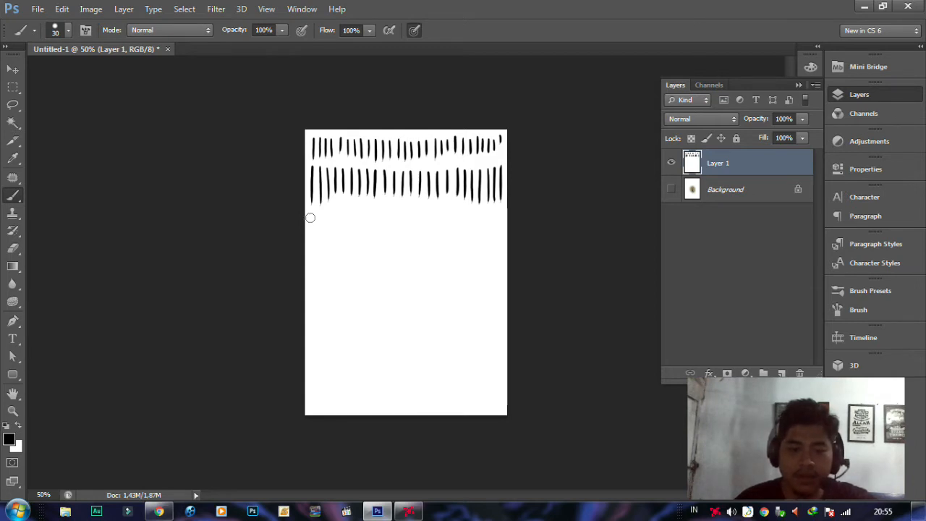
Step: Paint a third row of tapered, nearly vertical strokes across the full canvas width, just below the second row
{"action": "mouse_move", "coordinate": [311, 218]}
{"action": "left_mouse_down"}
{"action": "mouse_move", "coordinate": [307, 246]}
{"action": "mouse_move", "coordinate": [316, 255]}
{"action": "left_mouse_up"}
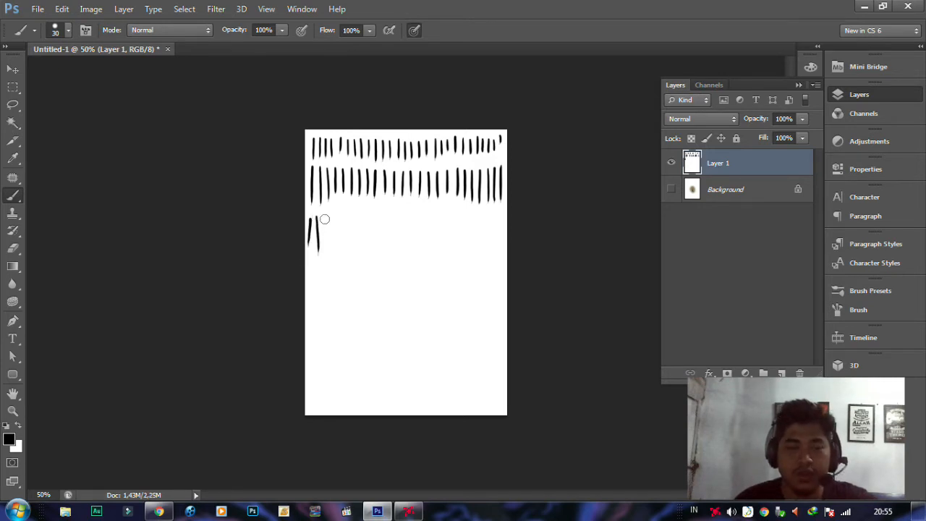
{"action": "left_click_drag", "start_coordinate": [327, 217], "coordinate": [325, 249]}
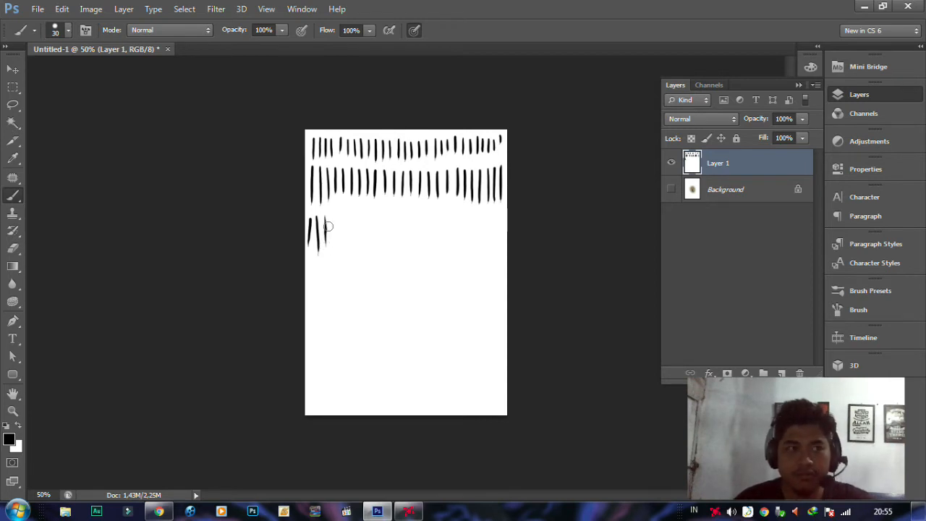
{"action": "left_click_drag", "start_coordinate": [333, 217], "coordinate": [332, 248]}
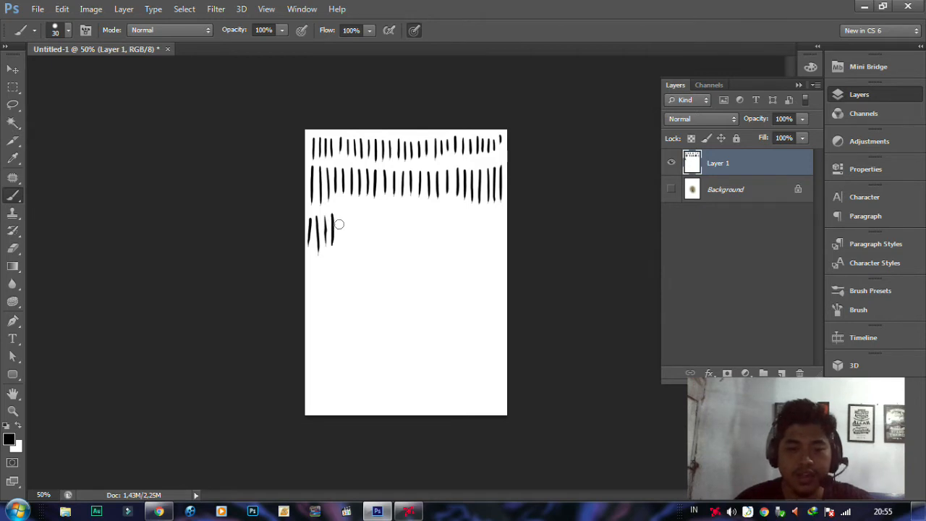
{"action": "mouse_move", "coordinate": [341, 215]}
{"action": "left_mouse_down"}
{"action": "mouse_move", "coordinate": [340, 247]}
{"action": "mouse_move", "coordinate": [349, 216]}
{"action": "mouse_move", "coordinate": [355, 249]}
{"action": "left_mouse_up"}
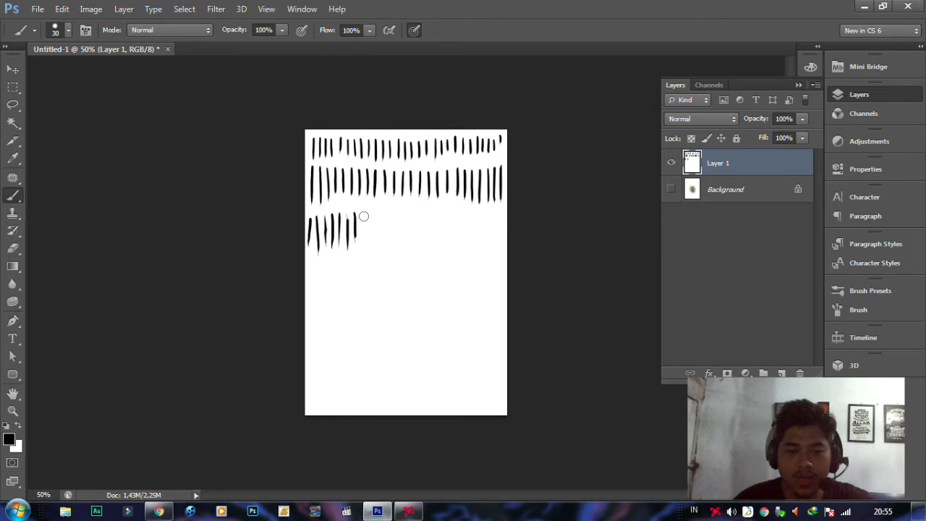
{"action": "left_click_drag", "start_coordinate": [362, 213], "coordinate": [362, 248]}
{"action": "left_click", "coordinate": [371, 214]}
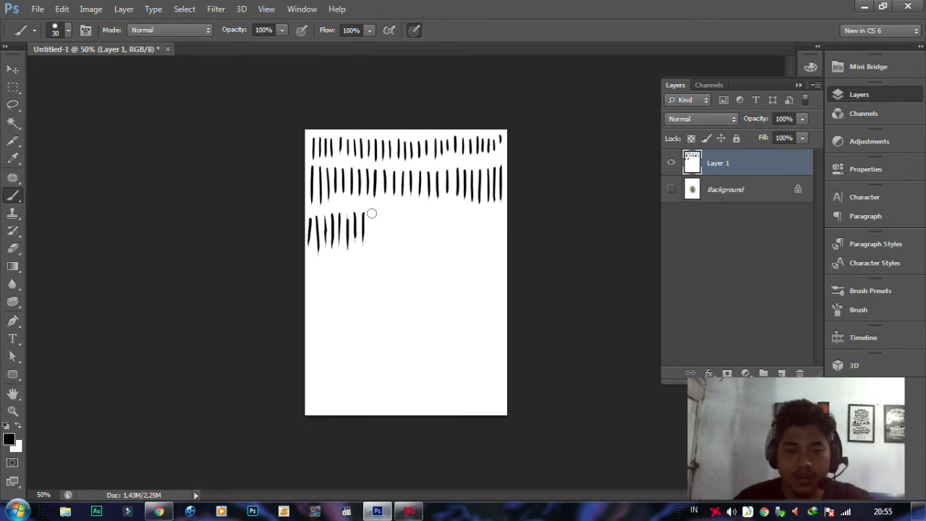
{"action": "left_click_drag", "start_coordinate": [371, 215], "coordinate": [380, 251]}
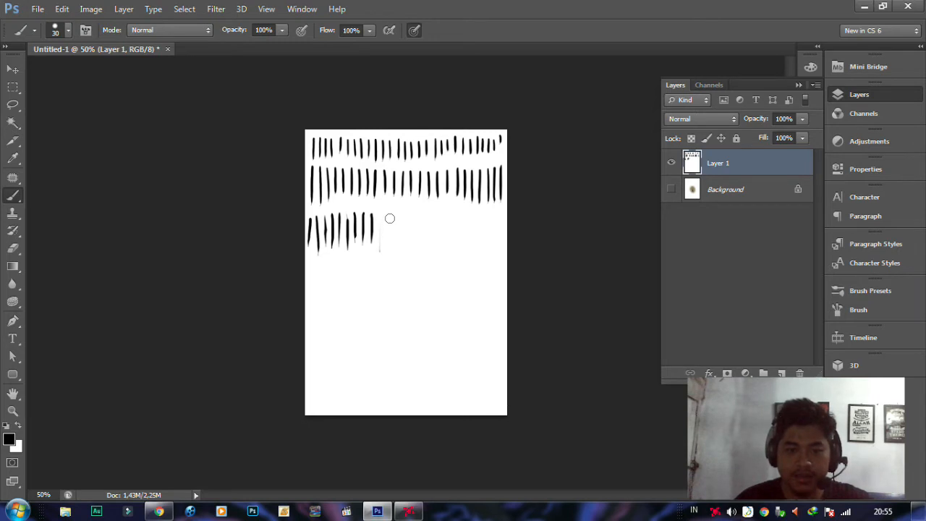
{"action": "left_click_drag", "start_coordinate": [385, 214], "coordinate": [399, 254]}
{"action": "left_click_drag", "start_coordinate": [407, 216], "coordinate": [409, 251]}
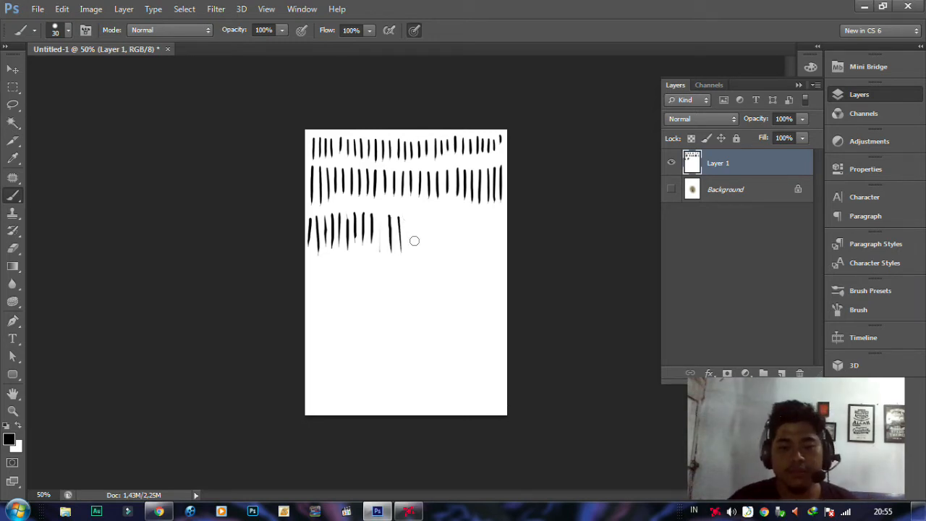
{"action": "mouse_move", "coordinate": [417, 217]}
{"action": "left_mouse_down"}
{"action": "mouse_move", "coordinate": [417, 258]}
{"action": "mouse_move", "coordinate": [428, 251]}
{"action": "left_mouse_up"}
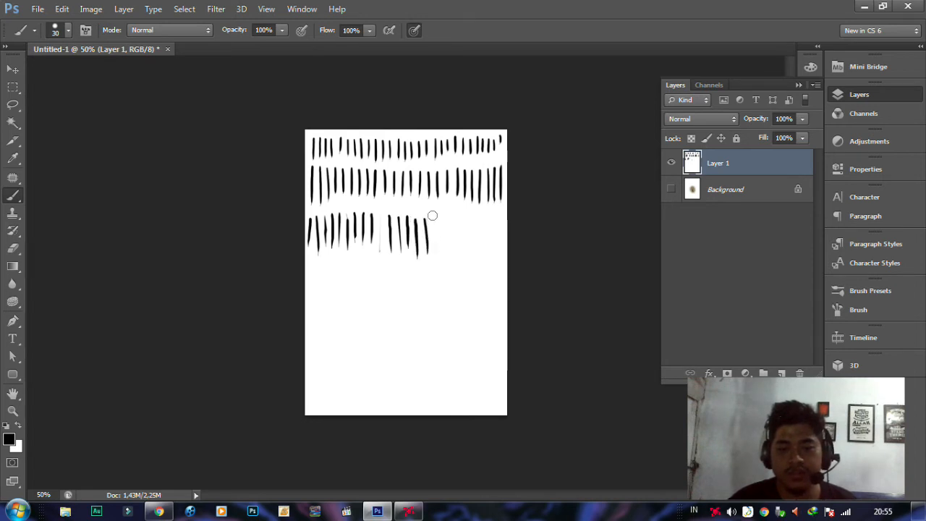
{"action": "mouse_move", "coordinate": [431, 214]}
{"action": "left_mouse_down"}
{"action": "mouse_move", "coordinate": [434, 252]}
{"action": "mouse_move", "coordinate": [442, 244]}
{"action": "mouse_move", "coordinate": [449, 256]}
{"action": "left_mouse_up"}
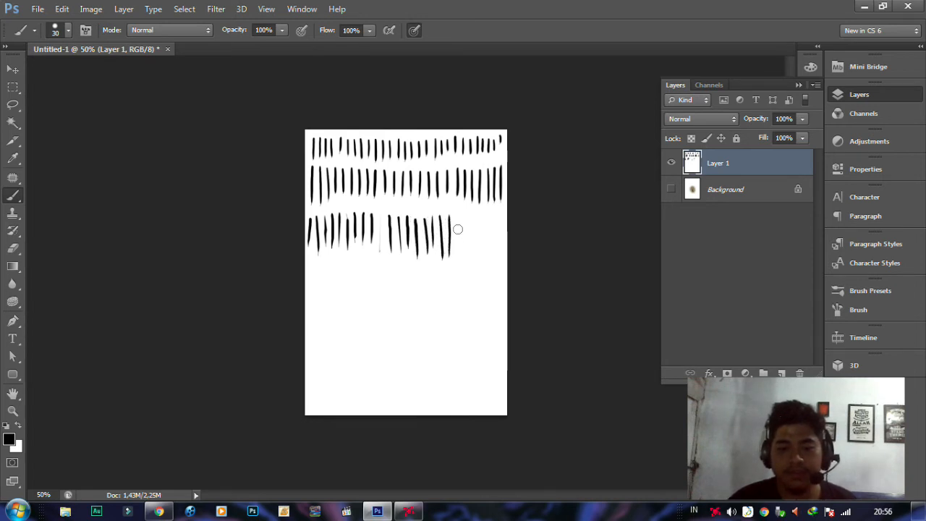
{"action": "mouse_move", "coordinate": [458, 217]}
{"action": "left_mouse_down"}
{"action": "mouse_move", "coordinate": [459, 259]}
{"action": "mouse_move", "coordinate": [468, 258]}
{"action": "left_mouse_up"}
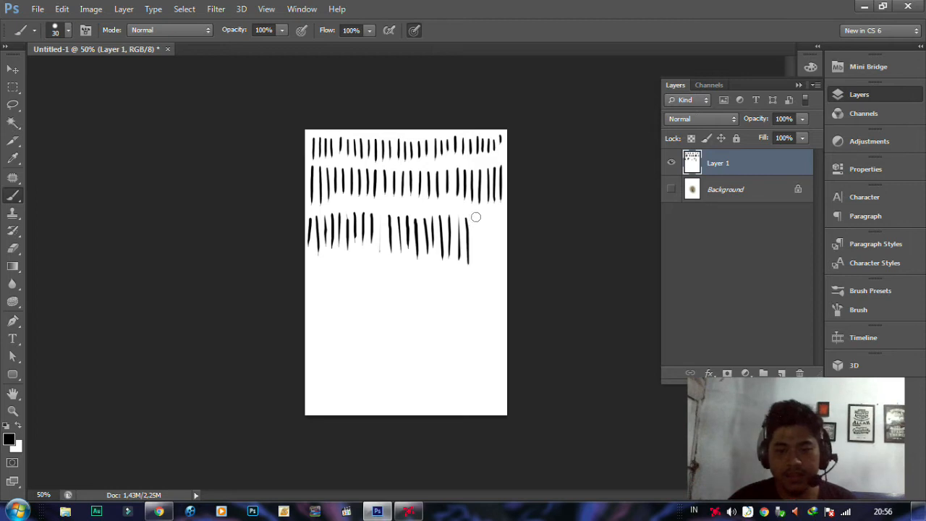
{"action": "left_click_drag", "start_coordinate": [475, 215], "coordinate": [474, 254]}
{"action": "left_click_drag", "start_coordinate": [483, 217], "coordinate": [493, 268]}
{"action": "left_click_drag", "start_coordinate": [499, 223], "coordinate": [498, 268]}
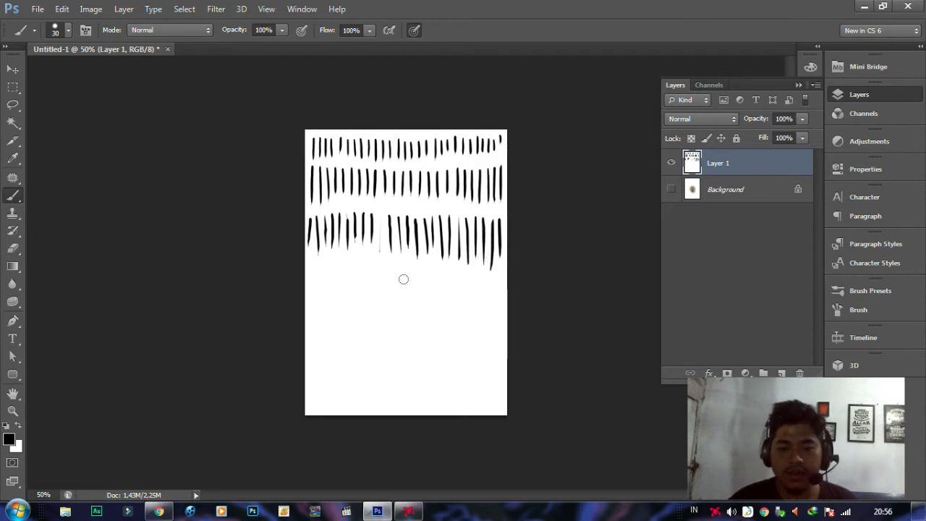
Step: Paint a fourth row of vertical strokes below the third, roughly twice as long and more widely spaced
{"action": "left_click_drag", "start_coordinate": [310, 266], "coordinate": [312, 365]}
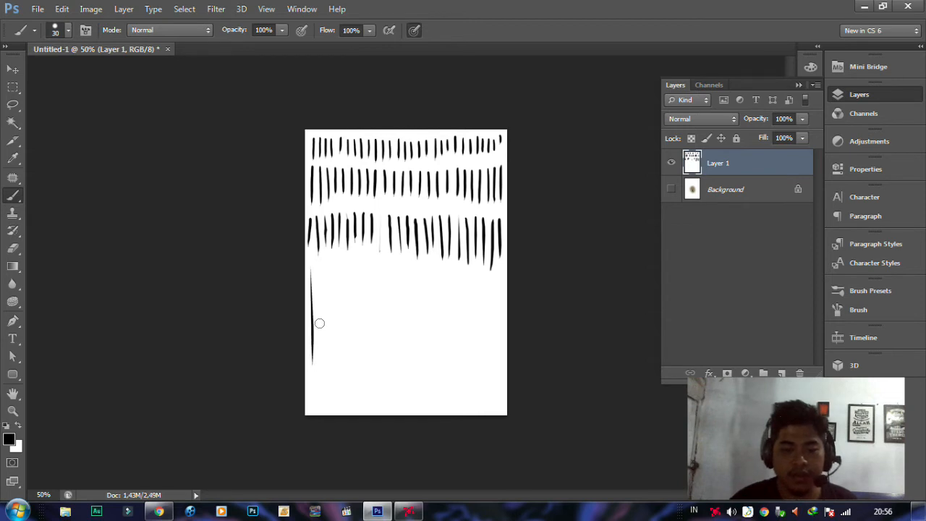
{"action": "left_click_drag", "start_coordinate": [320, 274], "coordinate": [324, 334]}
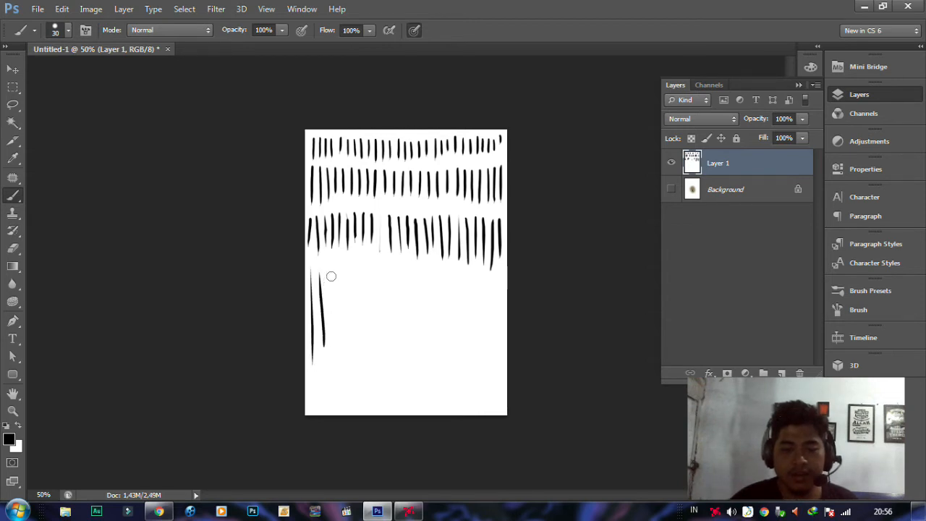
{"action": "mouse_move", "coordinate": [332, 269]}
{"action": "left_mouse_down"}
{"action": "mouse_move", "coordinate": [335, 340]}
{"action": "mouse_move", "coordinate": [344, 313]}
{"action": "mouse_move", "coordinate": [345, 344]}
{"action": "left_mouse_up"}
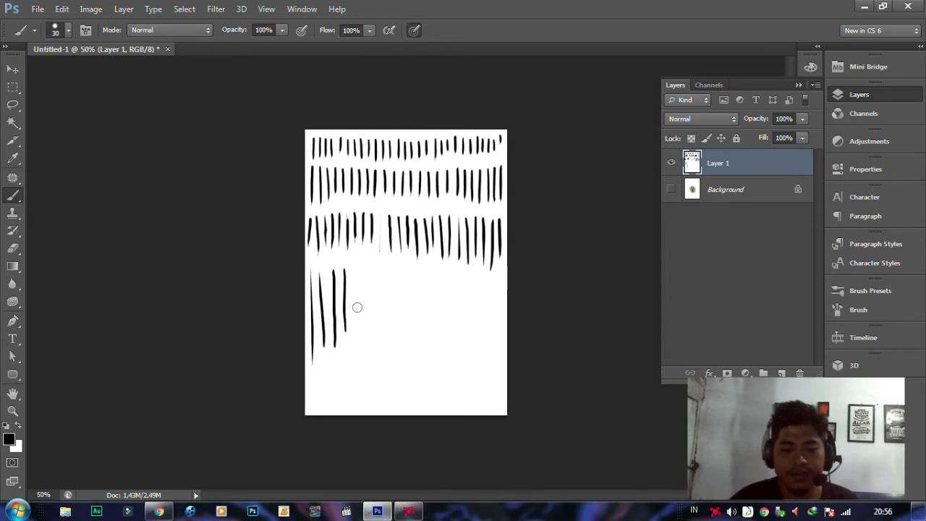
{"action": "left_click_drag", "start_coordinate": [355, 269], "coordinate": [357, 352]}
{"action": "left_click_drag", "start_coordinate": [367, 274], "coordinate": [366, 345]}
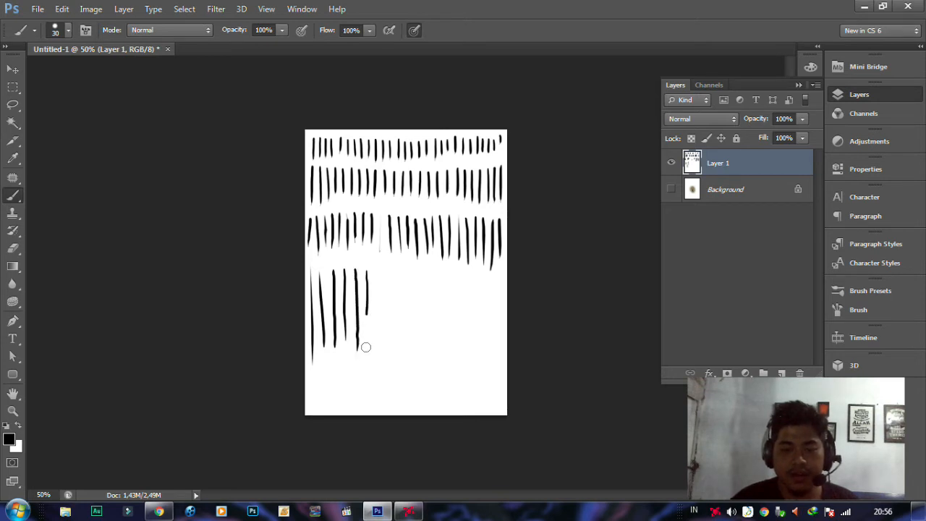
{"action": "left_click_drag", "start_coordinate": [378, 270], "coordinate": [379, 342]}
{"action": "left_click_drag", "start_coordinate": [390, 269], "coordinate": [392, 345]}
{"action": "left_click_drag", "start_coordinate": [404, 270], "coordinate": [405, 340]}
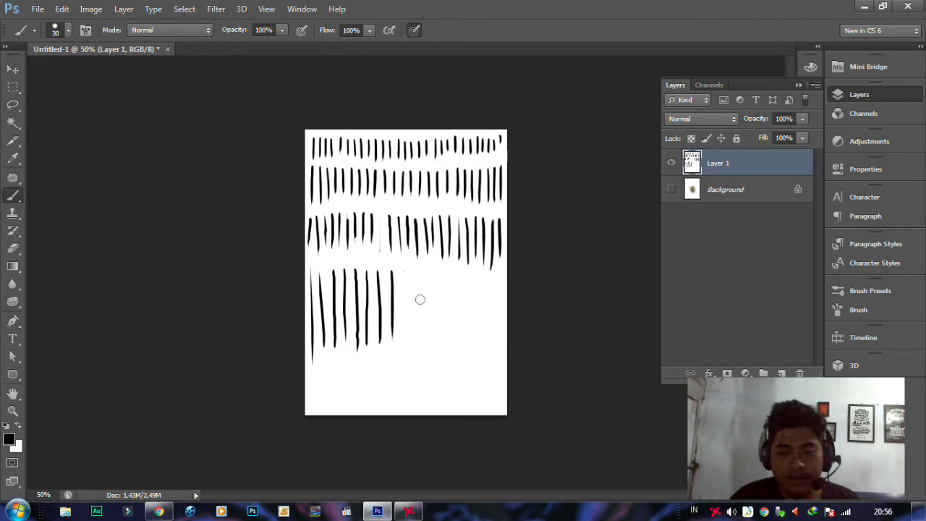
{"action": "left_click_drag", "start_coordinate": [417, 271], "coordinate": [417, 337]}
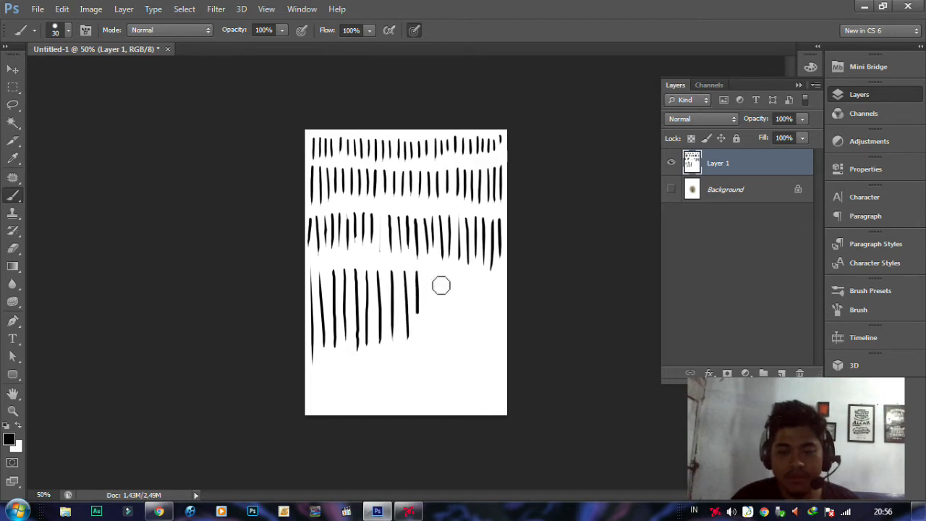
{"action": "left_click_drag", "start_coordinate": [431, 274], "coordinate": [430, 329]}
{"action": "left_click_drag", "start_coordinate": [442, 273], "coordinate": [440, 330]}
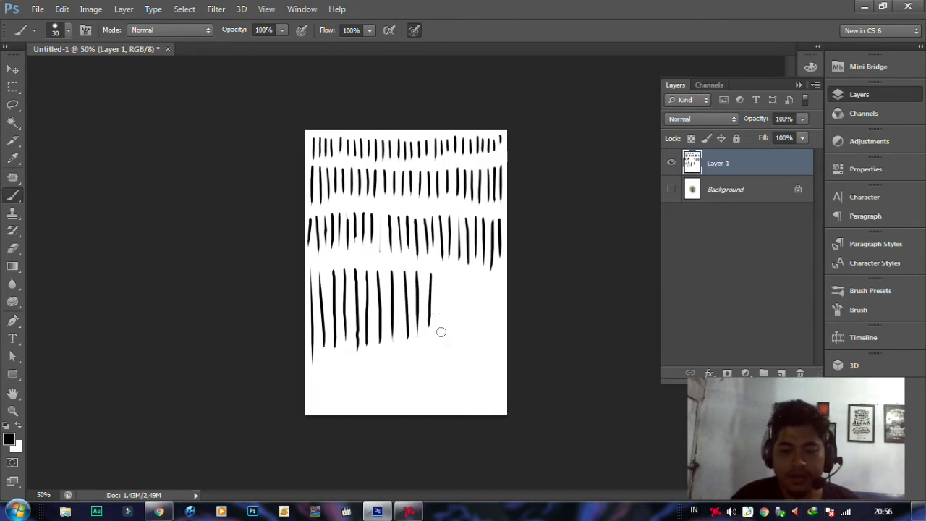
{"action": "left_click_drag", "start_coordinate": [453, 273], "coordinate": [453, 336]}
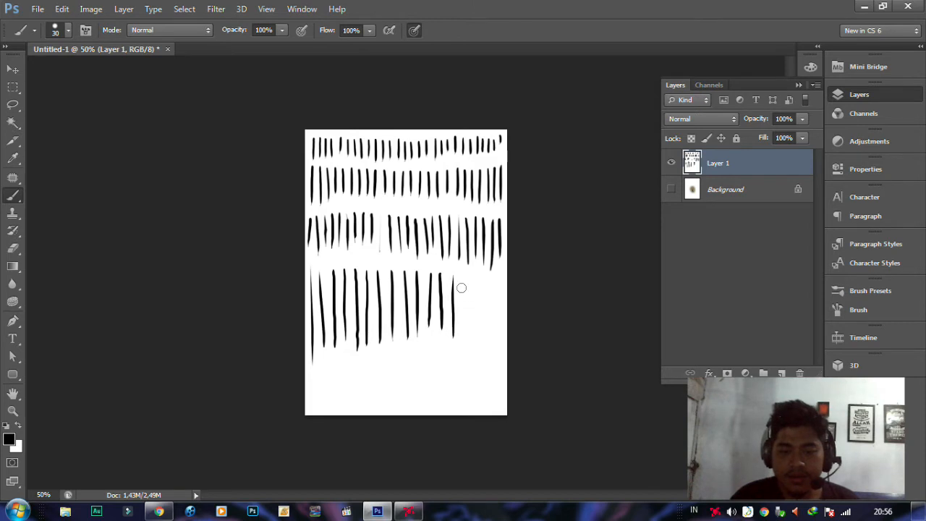
{"action": "left_click_drag", "start_coordinate": [462, 277], "coordinate": [462, 343]}
{"action": "left_click_drag", "start_coordinate": [473, 279], "coordinate": [473, 339]}
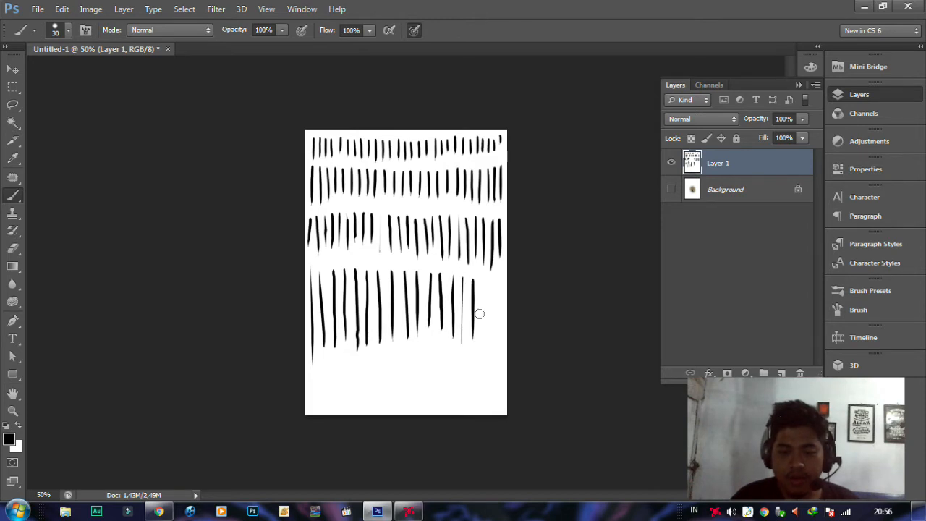
{"action": "left_click_drag", "start_coordinate": [482, 285], "coordinate": [481, 347]}
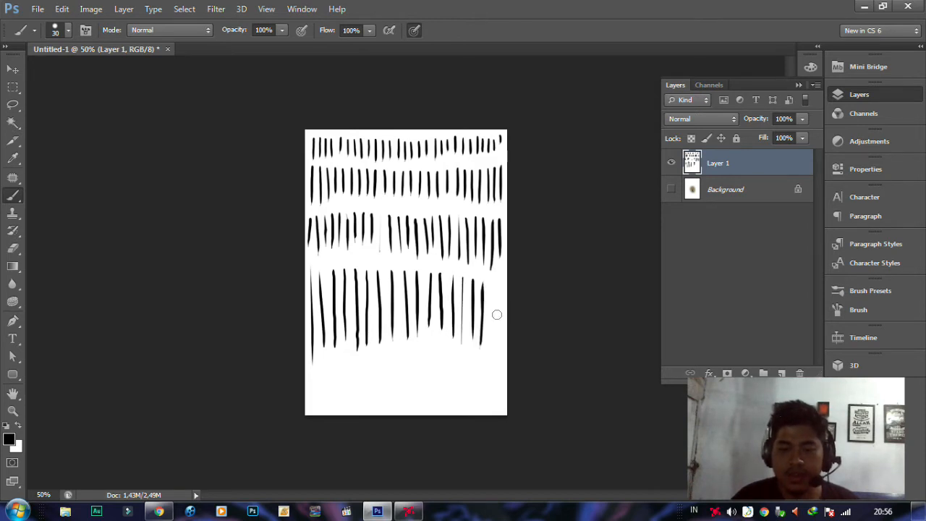
{"action": "mouse_move", "coordinate": [492, 283]}
{"action": "left_mouse_down"}
{"action": "mouse_move", "coordinate": [490, 348]}
{"action": "mouse_move", "coordinate": [497, 339]}
{"action": "left_mouse_up"}
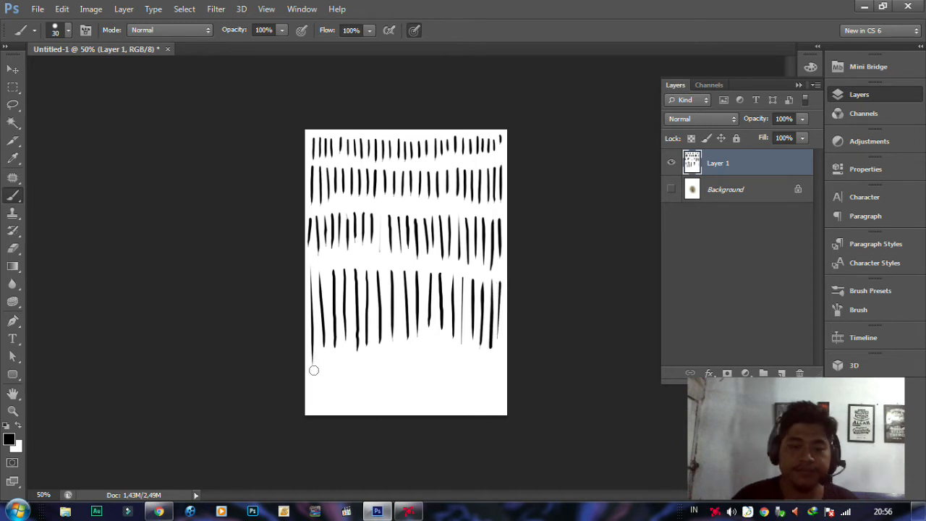
Step: Paint a fifth row of long vertical strokes across the canvas, running down to its lower edge
{"action": "left_click_drag", "start_coordinate": [312, 365], "coordinate": [311, 427]}
{"action": "mouse_move", "coordinate": [321, 362]}
{"action": "left_mouse_down"}
{"action": "mouse_move", "coordinate": [322, 416]}
{"action": "mouse_move", "coordinate": [333, 361]}
{"action": "left_mouse_up"}
{"action": "mouse_move", "coordinate": [341, 418]}
{"action": "left_mouse_down"}
{"action": "mouse_move", "coordinate": [343, 358]}
{"action": "mouse_move", "coordinate": [357, 417]}
{"action": "left_mouse_up"}
{"action": "mouse_move", "coordinate": [367, 353]}
{"action": "left_mouse_down"}
{"action": "mouse_move", "coordinate": [368, 411]}
{"action": "mouse_move", "coordinate": [379, 415]}
{"action": "left_mouse_up"}
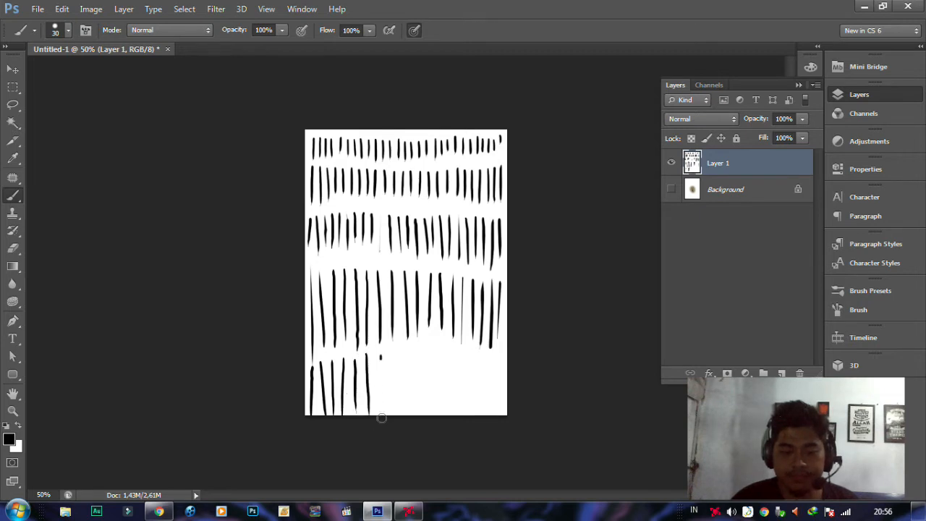
{"action": "left_click_drag", "start_coordinate": [391, 354], "coordinate": [395, 410]}
{"action": "left_click_drag", "start_coordinate": [404, 351], "coordinate": [408, 410]}
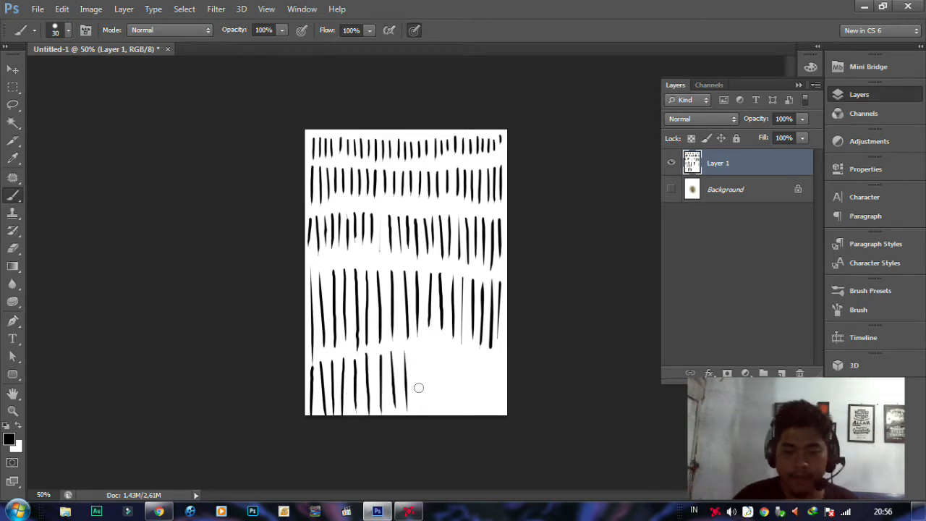
{"action": "mouse_move", "coordinate": [415, 350]}
{"action": "left_mouse_down"}
{"action": "mouse_move", "coordinate": [421, 413]}
{"action": "mouse_move", "coordinate": [439, 351]}
{"action": "left_mouse_up"}
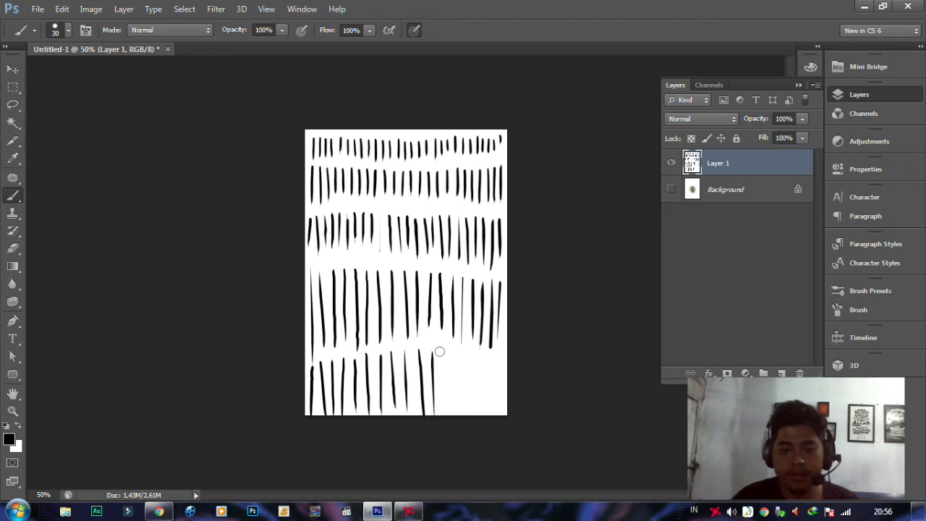
{"action": "mouse_move", "coordinate": [442, 414]}
{"action": "left_mouse_down"}
{"action": "mouse_move", "coordinate": [458, 358]}
{"action": "mouse_move", "coordinate": [461, 398]}
{"action": "mouse_move", "coordinate": [473, 363]}
{"action": "mouse_move", "coordinate": [460, 415]}
{"action": "left_mouse_up"}
{"action": "mouse_move", "coordinate": [471, 372]}
{"action": "left_mouse_down"}
{"action": "mouse_move", "coordinate": [472, 414]}
{"action": "mouse_move", "coordinate": [486, 353]}
{"action": "mouse_move", "coordinate": [493, 415]}
{"action": "left_mouse_up"}
{"action": "left_click_drag", "start_coordinate": [501, 354], "coordinate": [500, 412]}
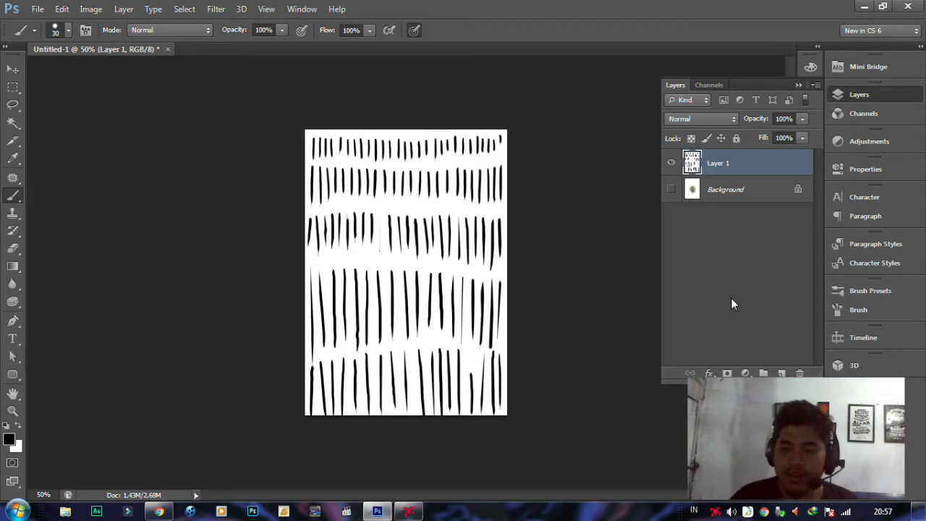
Step: Add a new empty layer above Layer 1 and hide Layer 1 with the practice strokes
{"action": "left_click", "coordinate": [781, 374]}
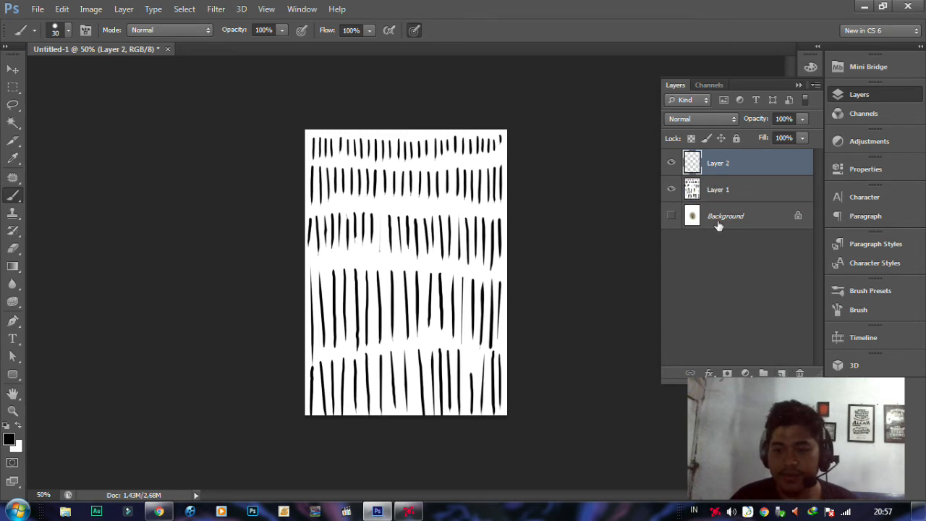
{"action": "left_click", "coordinate": [671, 188]}
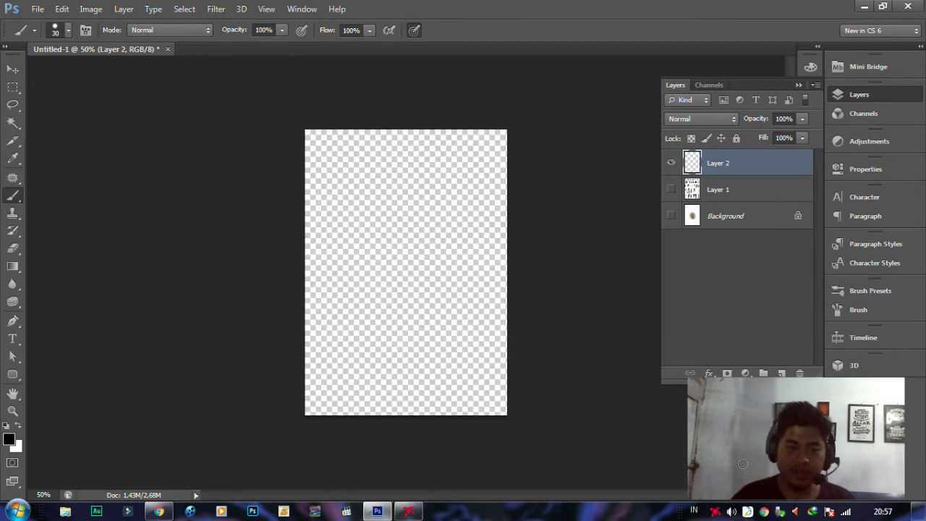
Step: Fill Layer 2 with white and paint two rows of short horizontal dashes along the canvas's upper edge
{"action": "key", "text": "ctrl+BackSpace"}
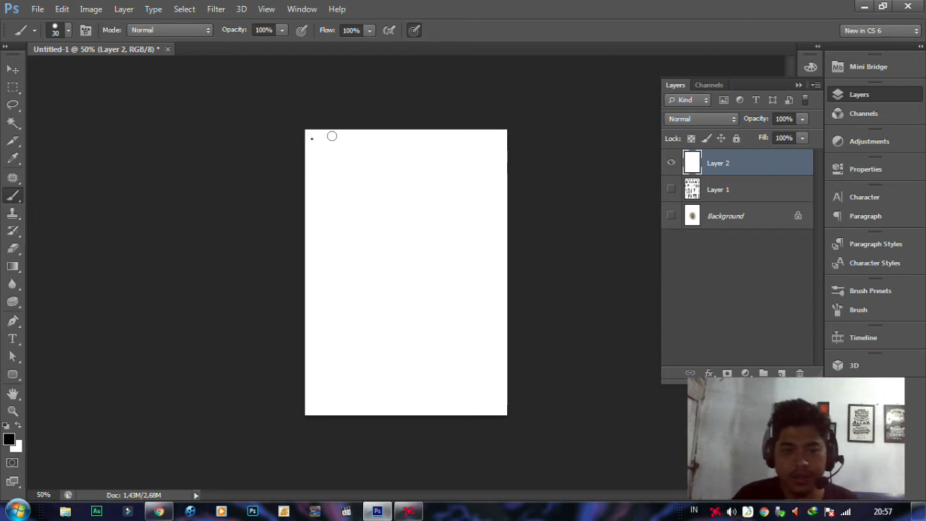
{"action": "left_click_drag", "start_coordinate": [311, 138], "coordinate": [432, 135]}
{"action": "left_click_drag", "start_coordinate": [437, 135], "coordinate": [489, 135]}
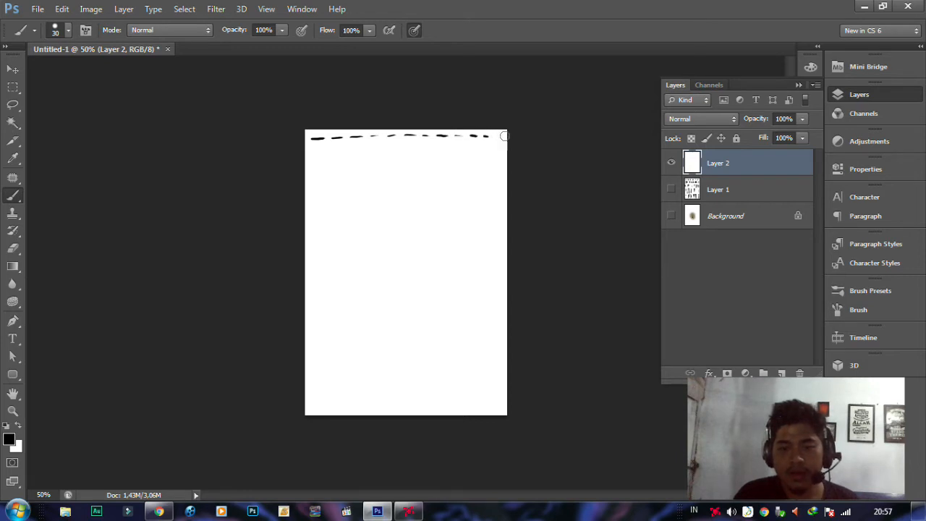
{"action": "left_click", "coordinate": [504, 136]}
{"action": "mouse_move", "coordinate": [331, 145]}
{"action": "left_mouse_down"}
{"action": "mouse_move", "coordinate": [417, 145]}
{"action": "mouse_move", "coordinate": [408, 144]}
{"action": "mouse_move", "coordinate": [416, 152]}
{"action": "mouse_move", "coordinate": [426, 141]}
{"action": "mouse_move", "coordinate": [483, 143]}
{"action": "left_mouse_up"}
{"action": "left_click_drag", "start_coordinate": [489, 142], "coordinate": [499, 143]}
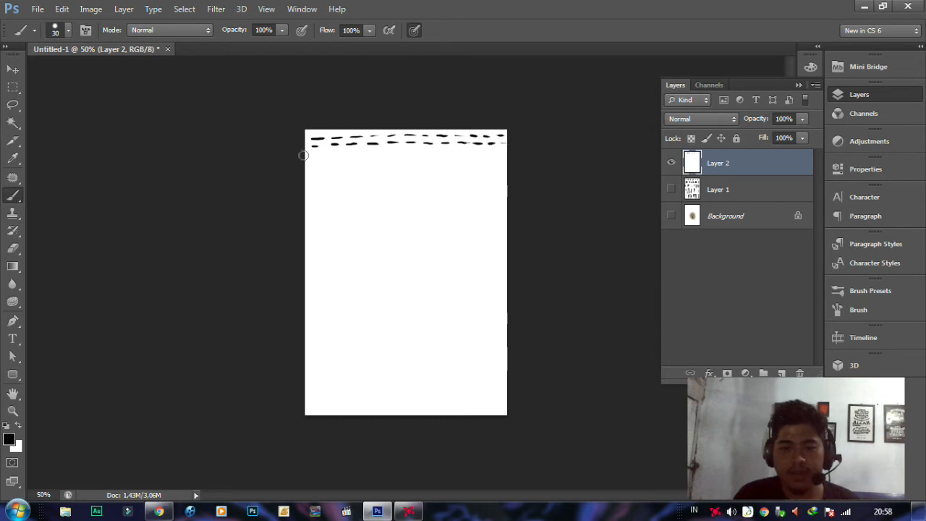
Step: Paint a third, fourth and fifth row of short tapered horizontal dashes across the full canvas width
{"action": "left_click_drag", "start_coordinate": [308, 156], "coordinate": [499, 152]}
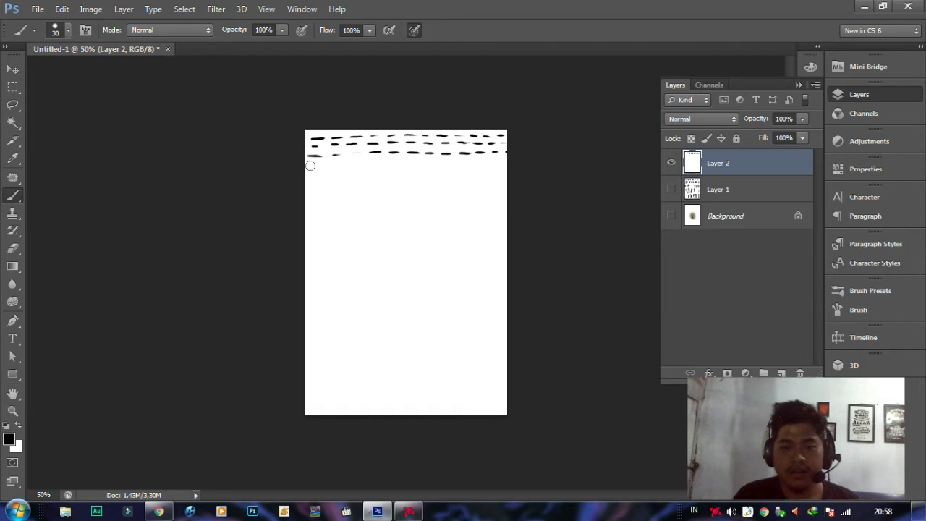
{"action": "left_click_drag", "start_coordinate": [308, 167], "coordinate": [341, 166]}
{"action": "left_click_drag", "start_coordinate": [354, 163], "coordinate": [426, 165]}
{"action": "mouse_move", "coordinate": [434, 165]}
{"action": "left_mouse_down"}
{"action": "mouse_move", "coordinate": [506, 162]}
{"action": "mouse_move", "coordinate": [493, 163]}
{"action": "left_mouse_up"}
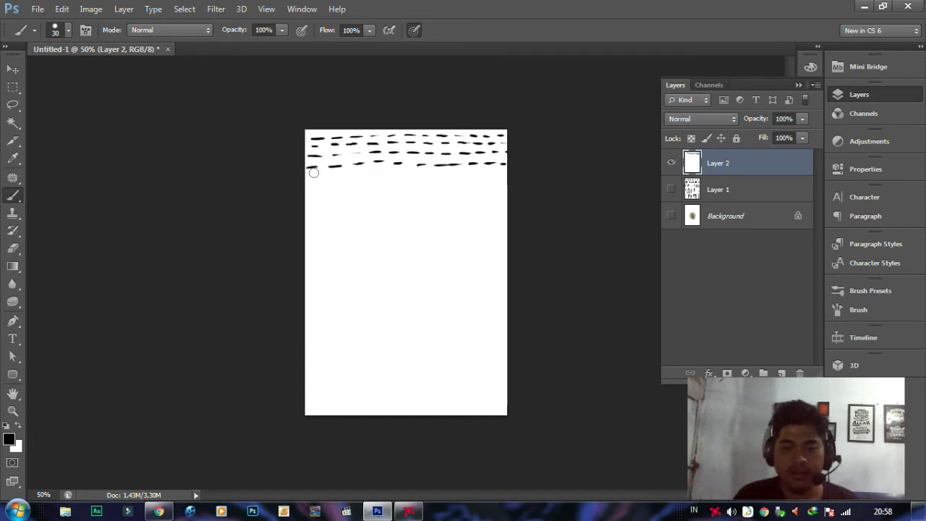
{"action": "left_click_drag", "start_coordinate": [306, 176], "coordinate": [339, 175]}
{"action": "left_click_drag", "start_coordinate": [352, 175], "coordinate": [506, 173]}
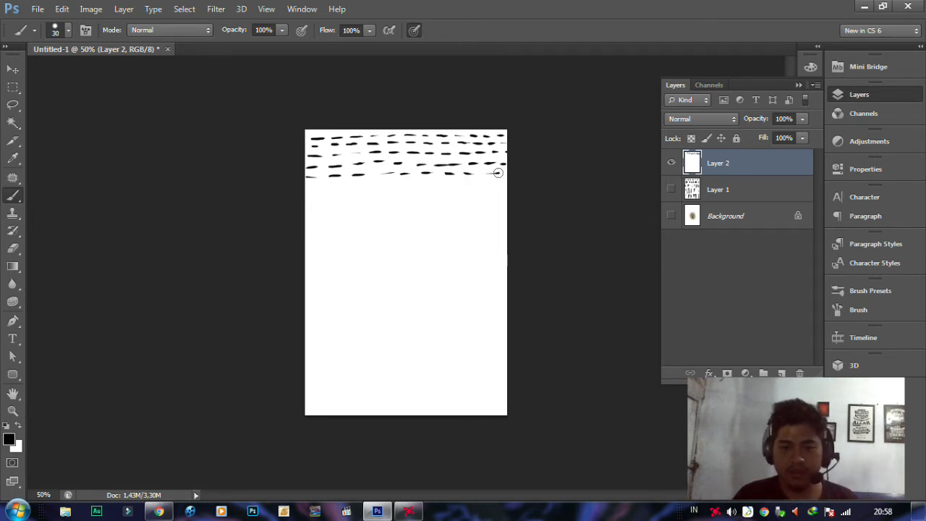
Step: Paint the sixth to eighth rows of horizontal dashes below, with wider row spacing and gradually thicker strokes
{"action": "left_click_drag", "start_coordinate": [308, 189], "coordinate": [456, 189]}
{"action": "left_click", "coordinate": [471, 190]}
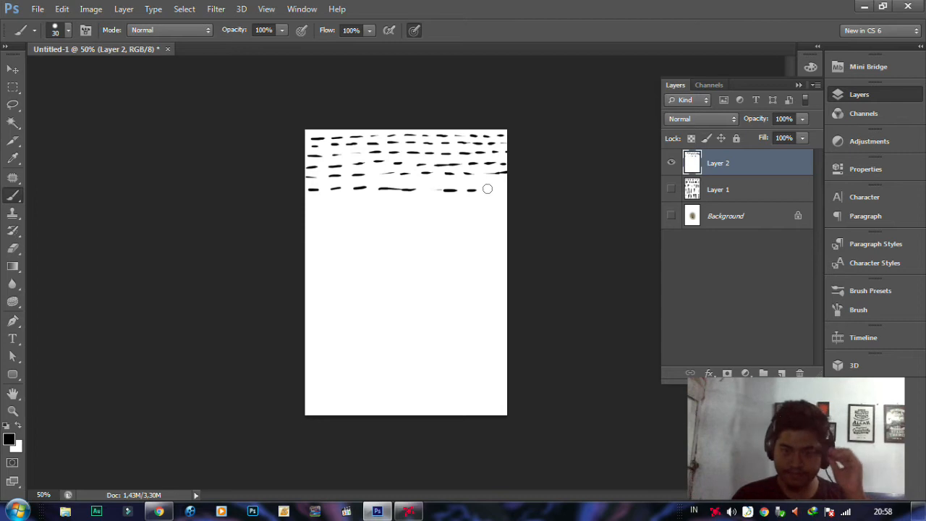
{"action": "left_click", "coordinate": [503, 190]}
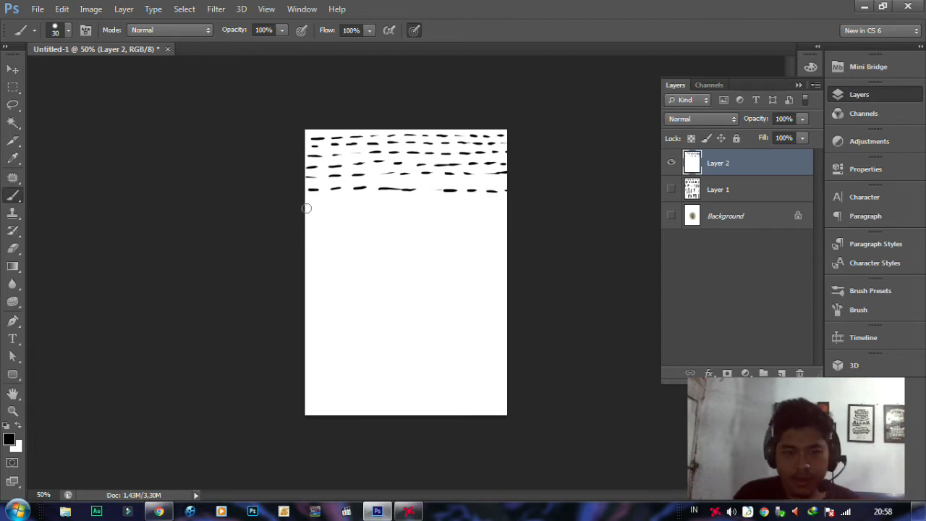
{"action": "left_click_drag", "start_coordinate": [306, 209], "coordinate": [499, 208]}
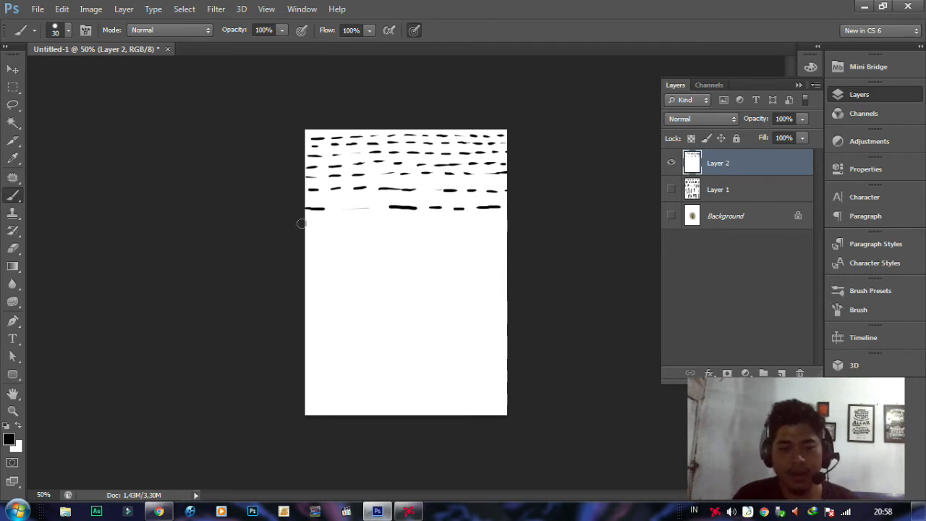
{"action": "left_click_drag", "start_coordinate": [305, 223], "coordinate": [507, 219]}
{"action": "left_click", "coordinate": [434, 222]}
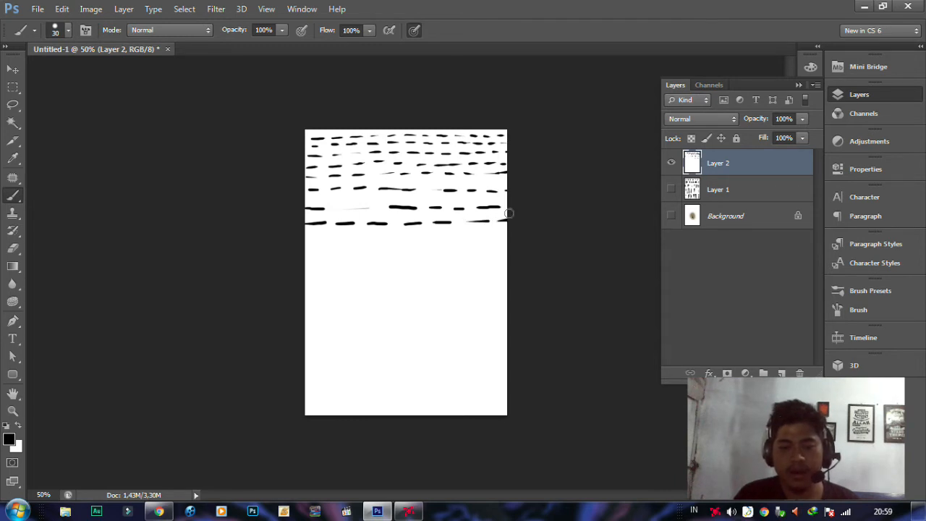
Step: Paint the ninth to eleventh rows of thicker horizontal dashes across the middle of the canvas
{"action": "left_click_drag", "start_coordinate": [297, 238], "coordinate": [504, 236]}
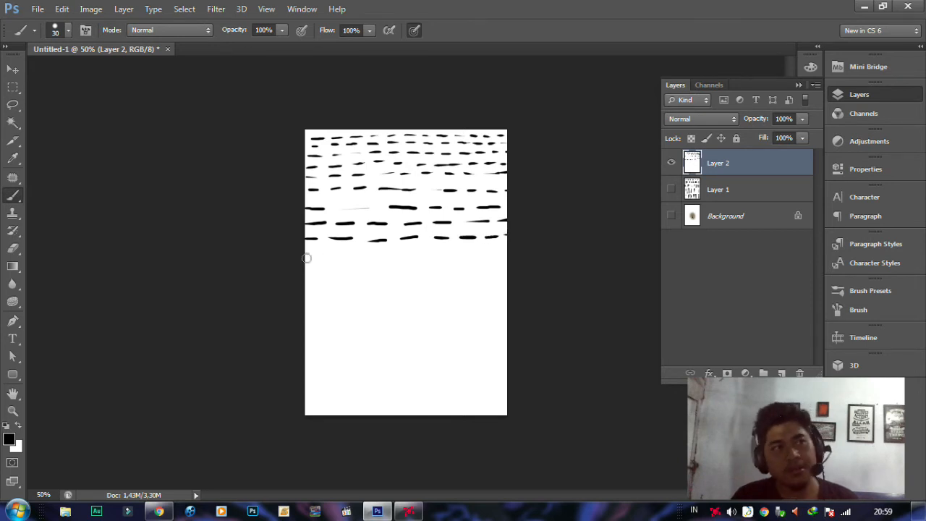
{"action": "left_click_drag", "start_coordinate": [300, 256], "coordinate": [506, 255]}
{"action": "left_click_drag", "start_coordinate": [301, 273], "coordinate": [502, 270]}
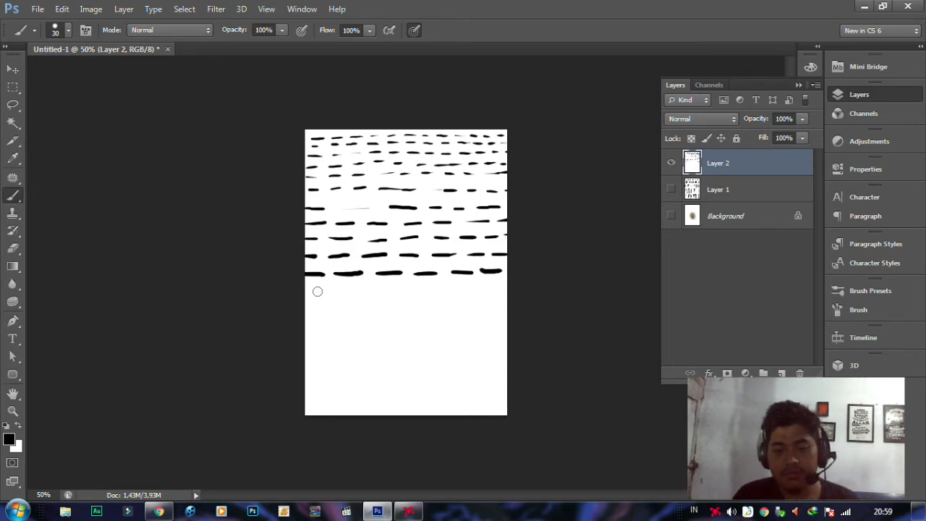
Step: Paint the twelfth and thirteenth rows of thick horizontal dashes just below the middle of the canvas
{"action": "left_click_drag", "start_coordinate": [297, 290], "coordinate": [356, 290]}
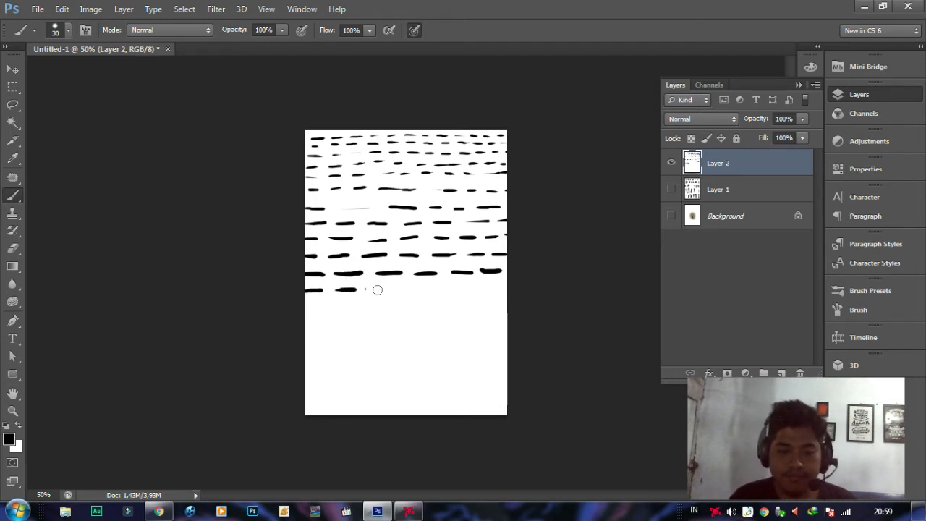
{"action": "left_click_drag", "start_coordinate": [376, 289], "coordinate": [423, 289]}
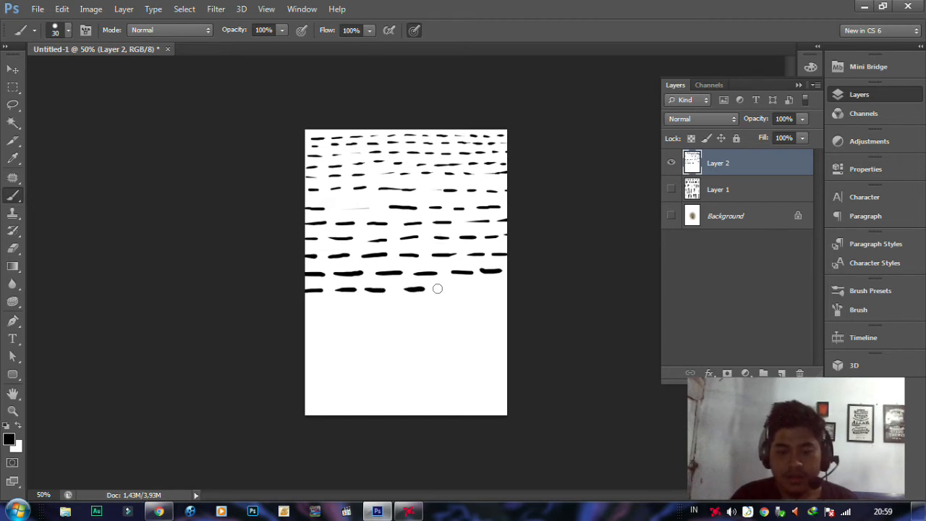
{"action": "left_click_drag", "start_coordinate": [437, 288], "coordinate": [496, 288]}
{"action": "left_click_drag", "start_coordinate": [307, 305], "coordinate": [516, 298]}
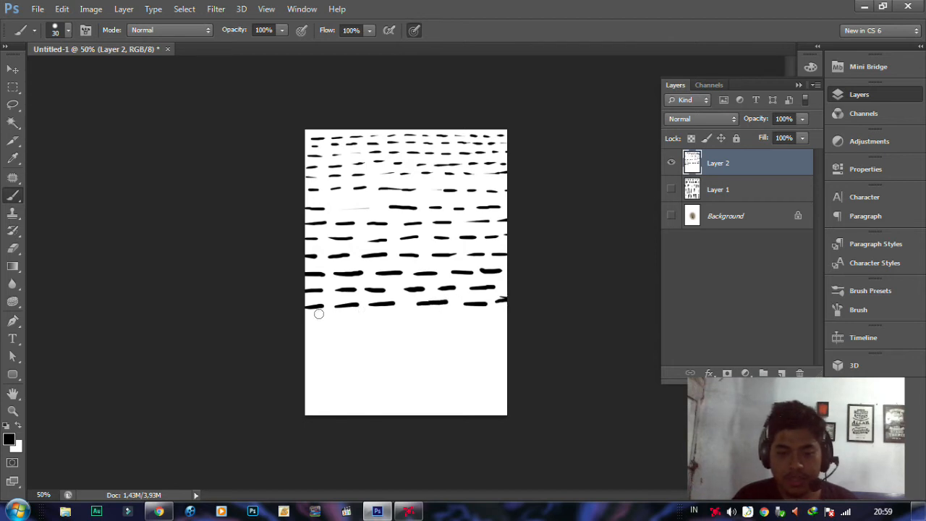
Step: Paint the fourteenth to sixteenth rows with longer, thick horizontal dashes across the canvas's lower part
{"action": "left_click_drag", "start_coordinate": [308, 318], "coordinate": [500, 316]}
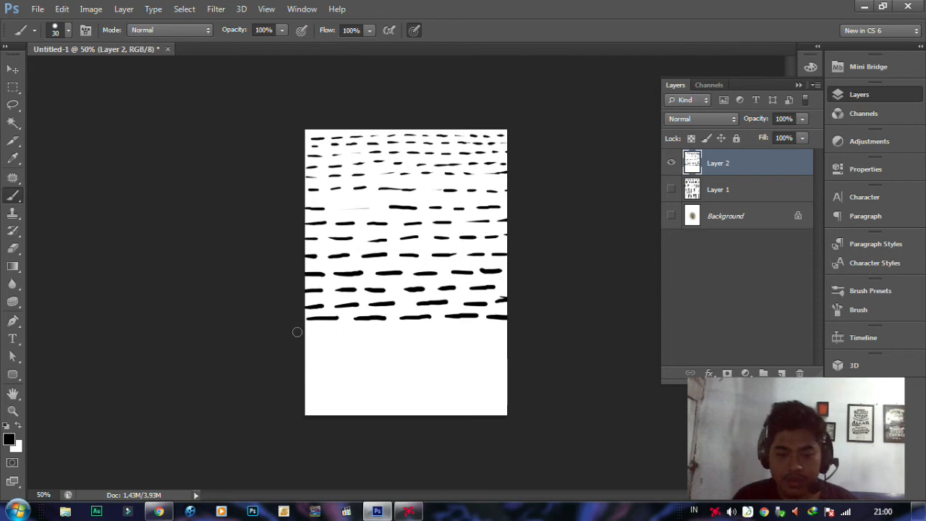
{"action": "left_click_drag", "start_coordinate": [297, 332], "coordinate": [496, 329]}
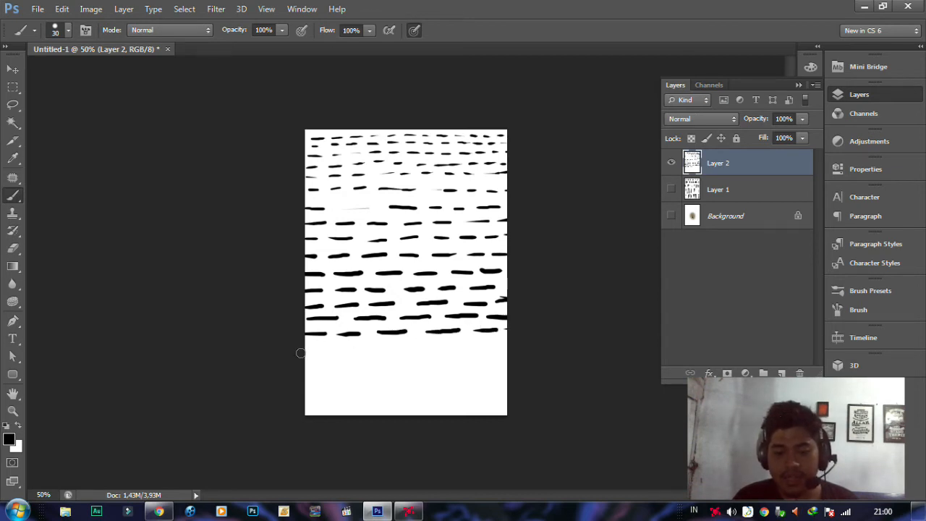
{"action": "left_click_drag", "start_coordinate": [300, 352], "coordinate": [510, 349]}
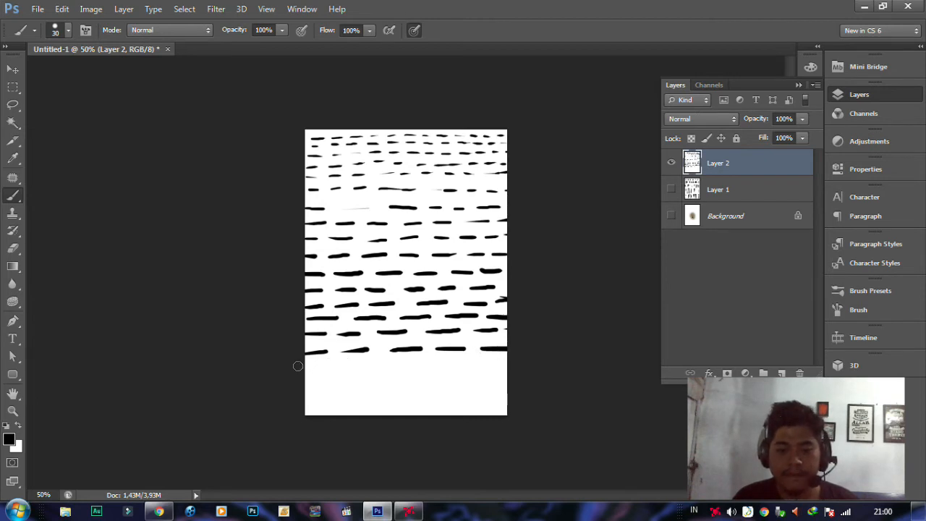
Step: Paint a seventeenth row of long horizontal strokes and undo the stray diagonal stroke crossing the lower rows
{"action": "left_click_drag", "start_coordinate": [297, 366], "coordinate": [516, 363]}
{"action": "left_click_drag", "start_coordinate": [298, 363], "coordinate": [320, 370]}
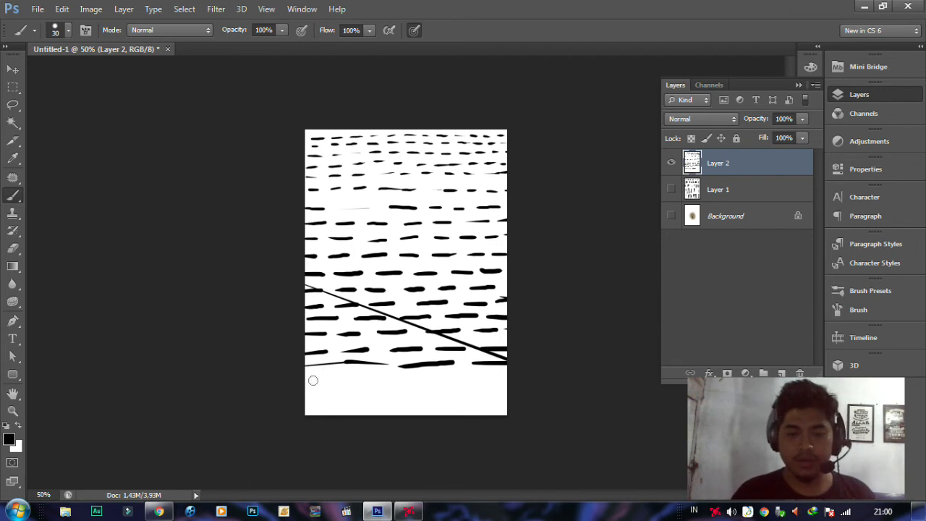
{"action": "key", "text": "ctrl+z"}
Step: Fill the remaining area down to the canvas's lower edge with long horizontal strokes, including one unbroken line across the full width
{"action": "left_click_drag", "start_coordinate": [309, 388], "coordinate": [506, 384]}
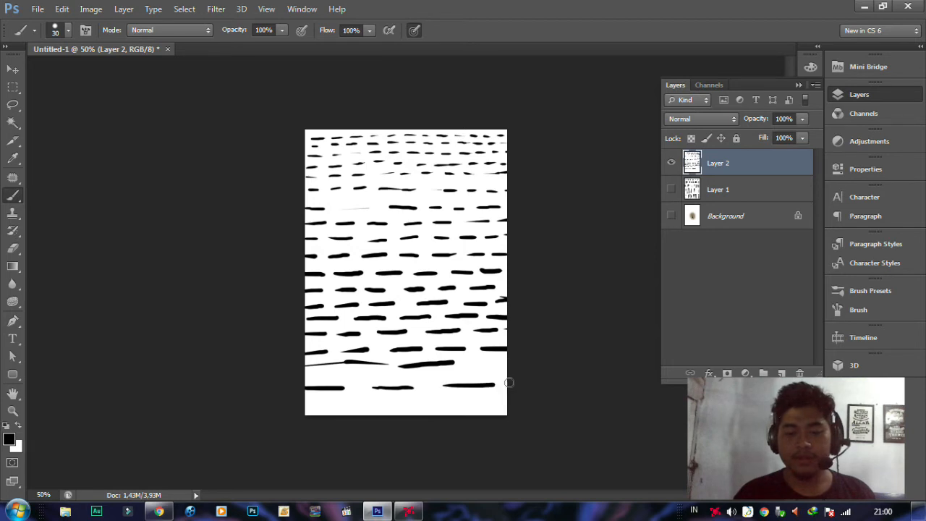
{"action": "left_click_drag", "start_coordinate": [306, 404], "coordinate": [340, 405]}
{"action": "left_click_drag", "start_coordinate": [421, 401], "coordinate": [507, 398]}
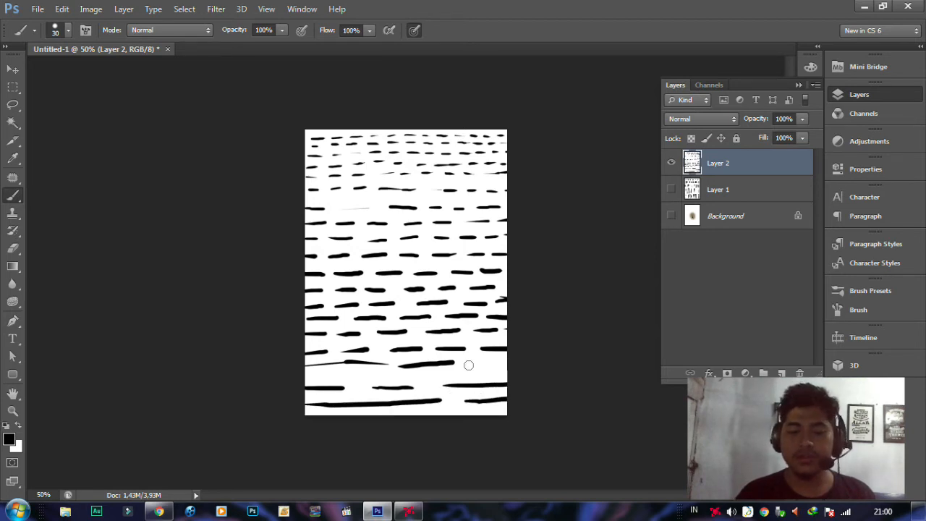
{"action": "left_click_drag", "start_coordinate": [469, 366], "coordinate": [507, 367]}
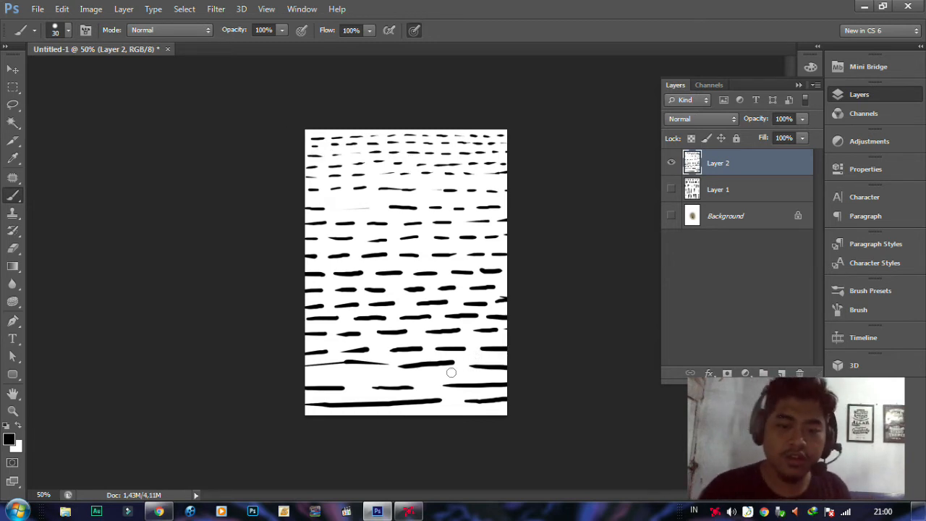
{"action": "left_click_drag", "start_coordinate": [301, 374], "coordinate": [571, 376]}
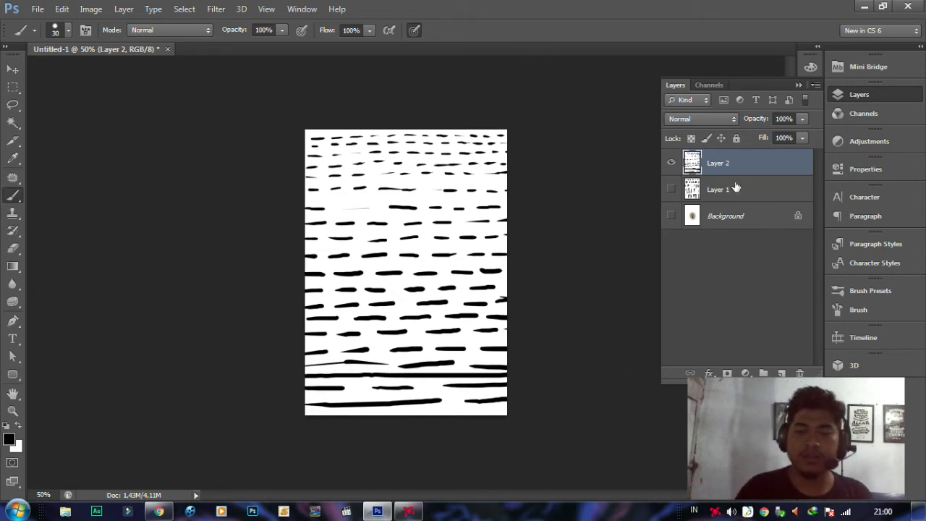
Step: Hide Layer 2, add a new layer above it and fill the new layer with white
{"action": "left_click", "coordinate": [671, 165]}
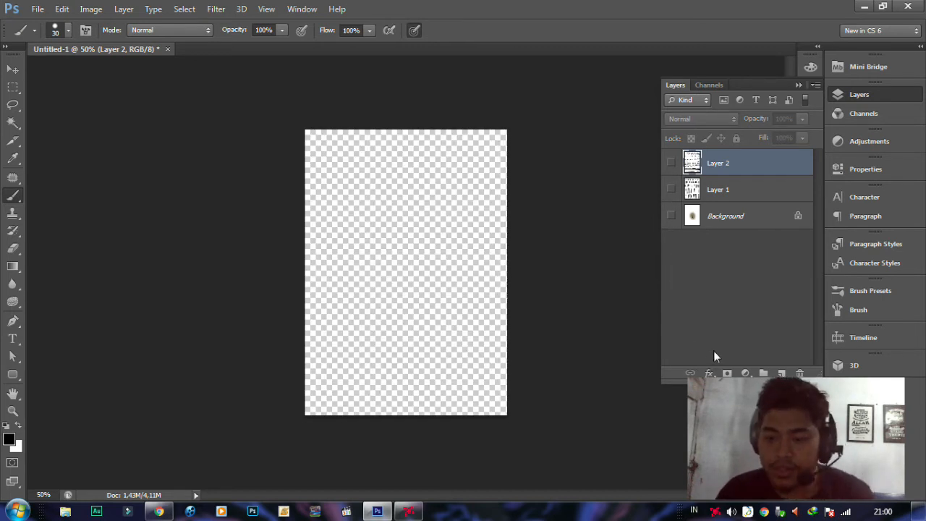
{"action": "left_click", "coordinate": [781, 373]}
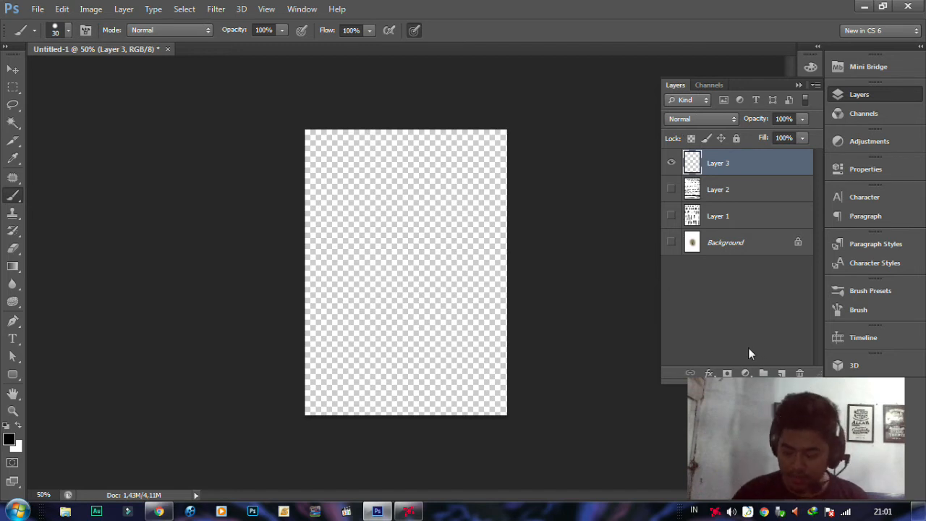
{"action": "key", "text": "ctrl+BackSpace"}
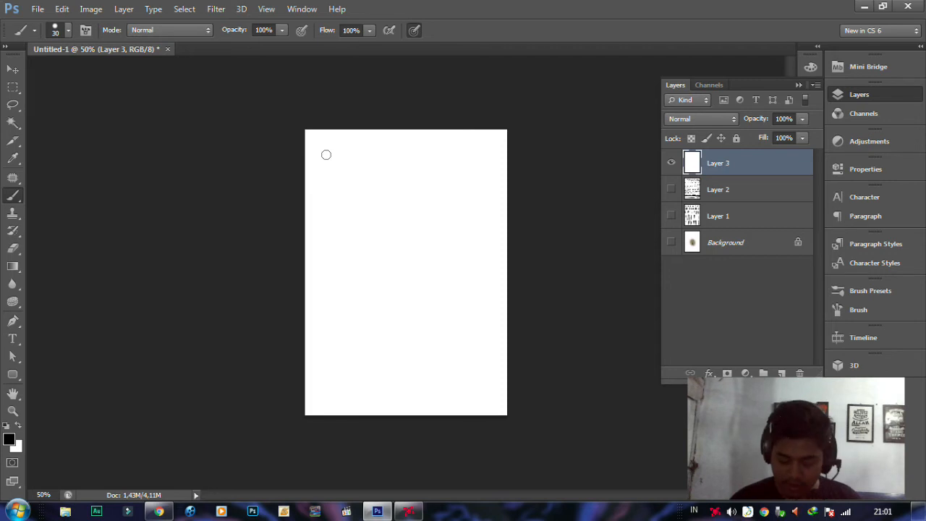
Step: Set the brush size to 20, undo the test stroke and paint a row of eight small circles along the canvas's upper edge
{"action": "key", "text": "bracketleft"}
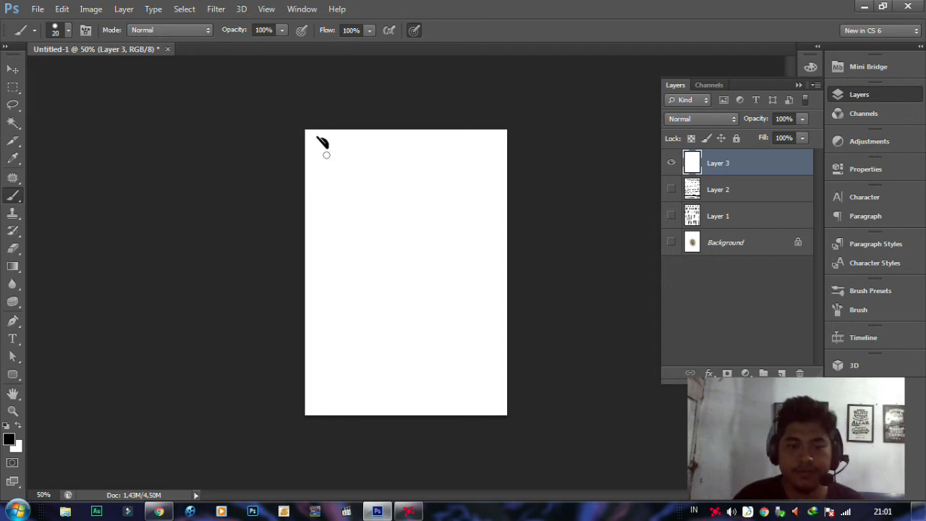
{"action": "key", "text": "ctrl+z"}
{"action": "mouse_move", "coordinate": [321, 158]}
{"action": "left_mouse_down"}
{"action": "mouse_move", "coordinate": [328, 142]}
{"action": "mouse_move", "coordinate": [317, 146]}
{"action": "mouse_move", "coordinate": [344, 156]}
{"action": "mouse_move", "coordinate": [352, 135]}
{"action": "mouse_move", "coordinate": [341, 137]}
{"action": "mouse_move", "coordinate": [402, 155]}
{"action": "mouse_move", "coordinate": [397, 142]}
{"action": "mouse_move", "coordinate": [436, 152]}
{"action": "mouse_move", "coordinate": [451, 149]}
{"action": "mouse_move", "coordinate": [444, 137]}
{"action": "mouse_move", "coordinate": [472, 148]}
{"action": "mouse_move", "coordinate": [463, 140]}
{"action": "mouse_move", "coordinate": [483, 140]}
{"action": "left_mouse_up"}
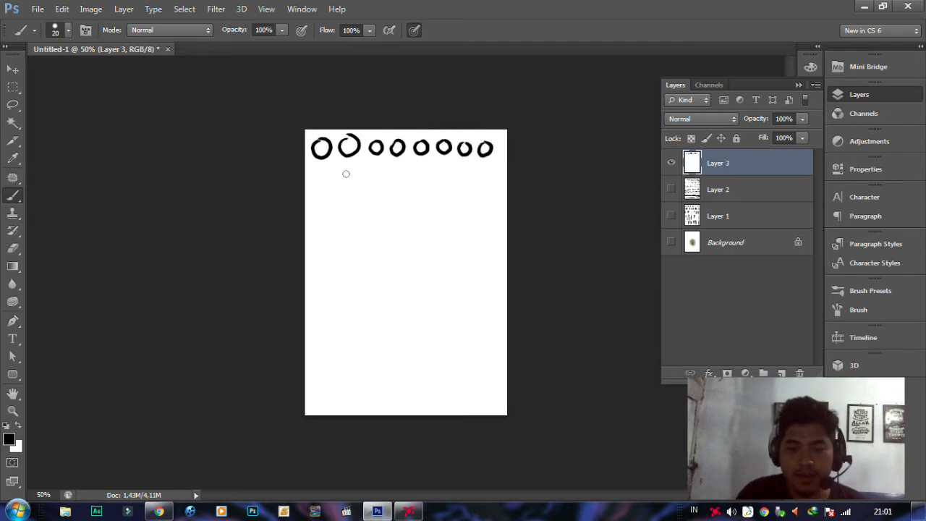
Step: Paint a second row of six slightly larger circles below the first row
{"action": "left_click_drag", "start_coordinate": [314, 174], "coordinate": [338, 173]}
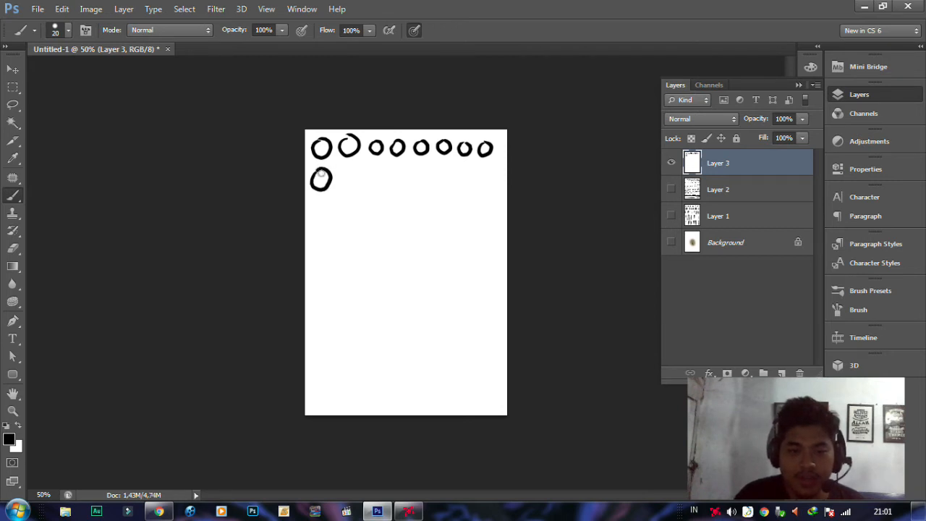
{"action": "mouse_move", "coordinate": [350, 168]}
{"action": "left_mouse_down"}
{"action": "mouse_move", "coordinate": [369, 187]}
{"action": "mouse_move", "coordinate": [389, 183]}
{"action": "mouse_move", "coordinate": [380, 168]}
{"action": "mouse_move", "coordinate": [417, 185]}
{"action": "mouse_move", "coordinate": [409, 177]}
{"action": "mouse_move", "coordinate": [446, 181]}
{"action": "mouse_move", "coordinate": [437, 164]}
{"action": "mouse_move", "coordinate": [451, 170]}
{"action": "left_mouse_up"}
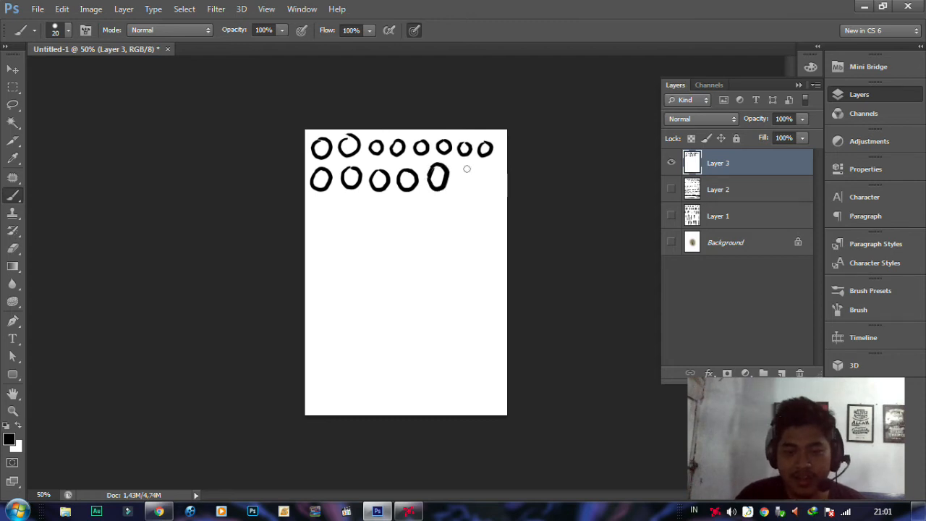
{"action": "mouse_move", "coordinate": [460, 185]}
{"action": "left_mouse_down"}
{"action": "mouse_move", "coordinate": [473, 185]}
{"action": "mouse_move", "coordinate": [463, 169]}
{"action": "left_mouse_up"}
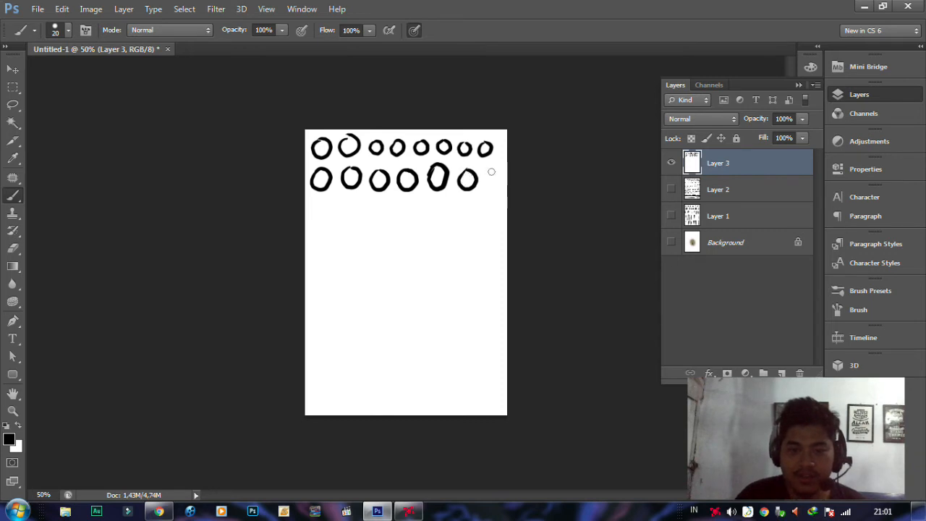
Step: Paint three more rows of circles in varied sizes: six, then five, then four circles
{"action": "mouse_move", "coordinate": [318, 208]}
{"action": "left_mouse_down"}
{"action": "mouse_move", "coordinate": [326, 219]}
{"action": "mouse_move", "coordinate": [362, 212]}
{"action": "mouse_move", "coordinate": [359, 204]}
{"action": "mouse_move", "coordinate": [395, 210]}
{"action": "mouse_move", "coordinate": [385, 203]}
{"action": "mouse_move", "coordinate": [411, 220]}
{"action": "mouse_move", "coordinate": [418, 203]}
{"action": "mouse_move", "coordinate": [447, 222]}
{"action": "mouse_move", "coordinate": [454, 204]}
{"action": "mouse_move", "coordinate": [471, 218]}
{"action": "mouse_move", "coordinate": [486, 201]}
{"action": "left_mouse_up"}
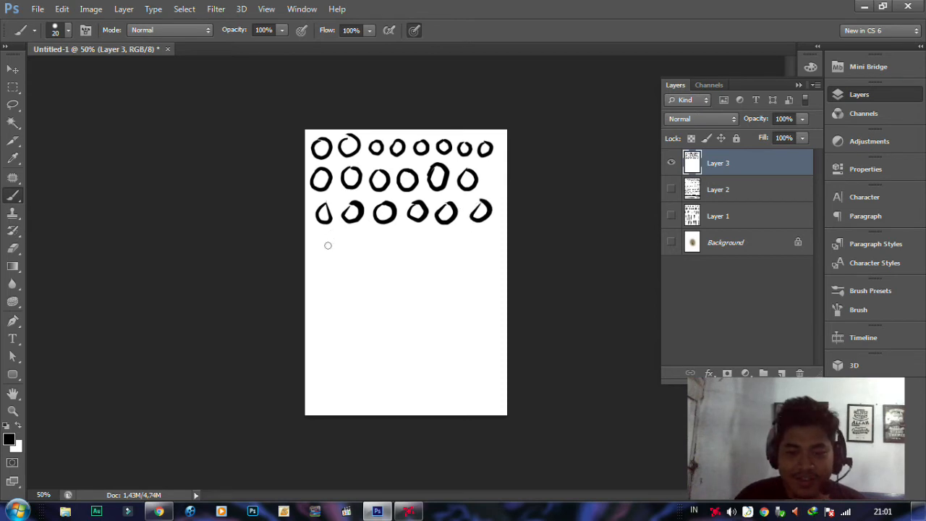
{"action": "mouse_move", "coordinate": [317, 256]}
{"action": "left_mouse_down"}
{"action": "mouse_move", "coordinate": [327, 257]}
{"action": "mouse_move", "coordinate": [330, 238]}
{"action": "mouse_move", "coordinate": [364, 240]}
{"action": "mouse_move", "coordinate": [358, 238]}
{"action": "mouse_move", "coordinate": [396, 240]}
{"action": "mouse_move", "coordinate": [428, 260]}
{"action": "mouse_move", "coordinate": [453, 245]}
{"action": "mouse_move", "coordinate": [438, 238]}
{"action": "mouse_move", "coordinate": [489, 265]}
{"action": "mouse_move", "coordinate": [480, 239]}
{"action": "left_mouse_up"}
{"action": "mouse_move", "coordinate": [324, 274]}
{"action": "left_mouse_down"}
{"action": "mouse_move", "coordinate": [320, 303]}
{"action": "mouse_move", "coordinate": [363, 282]}
{"action": "mouse_move", "coordinate": [413, 299]}
{"action": "mouse_move", "coordinate": [418, 280]}
{"action": "mouse_move", "coordinate": [467, 280]}
{"action": "mouse_move", "coordinate": [454, 279]}
{"action": "left_mouse_up"}
Step: Undo the first large circle attempt and paint three large circles across the canvas's lower area, the last two overlapping
{"action": "mouse_move", "coordinate": [351, 319]}
{"action": "left_mouse_down"}
{"action": "mouse_move", "coordinate": [323, 320]}
{"action": "mouse_move", "coordinate": [348, 384]}
{"action": "mouse_move", "coordinate": [377, 364]}
{"action": "mouse_move", "coordinate": [333, 324]}
{"action": "mouse_move", "coordinate": [330, 337]}
{"action": "mouse_move", "coordinate": [371, 329]}
{"action": "mouse_move", "coordinate": [308, 362]}
{"action": "mouse_move", "coordinate": [351, 391]}
{"action": "mouse_move", "coordinate": [377, 342]}
{"action": "mouse_move", "coordinate": [360, 321]}
{"action": "mouse_move", "coordinate": [334, 318]}
{"action": "left_mouse_up"}
{"action": "key", "text": "ctrl+z"}
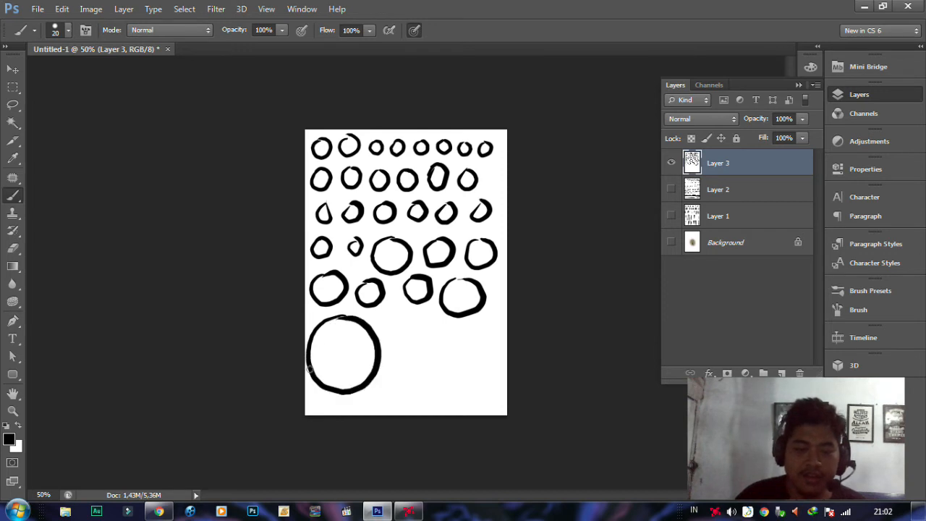
{"action": "mouse_move", "coordinate": [414, 320]}
{"action": "left_mouse_down"}
{"action": "mouse_move", "coordinate": [400, 375]}
{"action": "mouse_move", "coordinate": [445, 370]}
{"action": "mouse_move", "coordinate": [451, 328]}
{"action": "mouse_move", "coordinate": [410, 329]}
{"action": "left_mouse_up"}
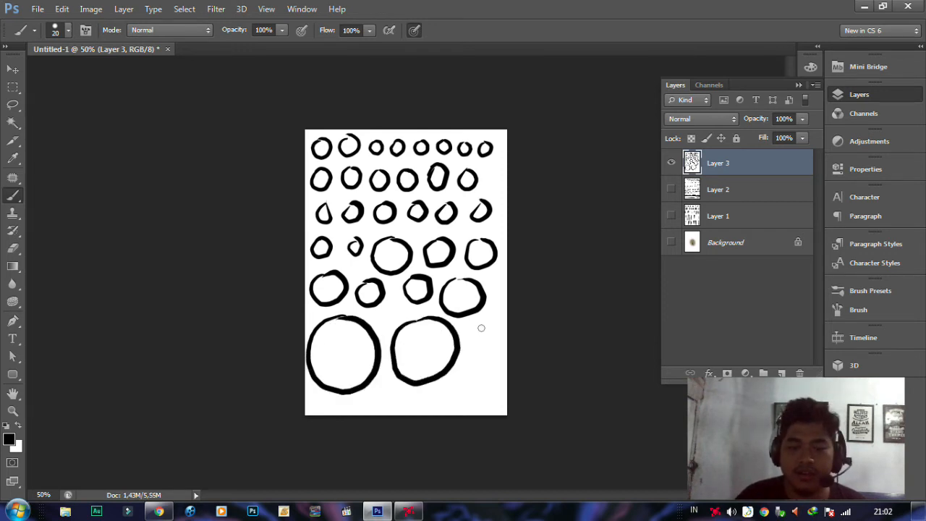
{"action": "mouse_move", "coordinate": [481, 327]}
{"action": "left_mouse_down"}
{"action": "mouse_move", "coordinate": [419, 377]}
{"action": "mouse_move", "coordinate": [506, 346]}
{"action": "left_mouse_up"}
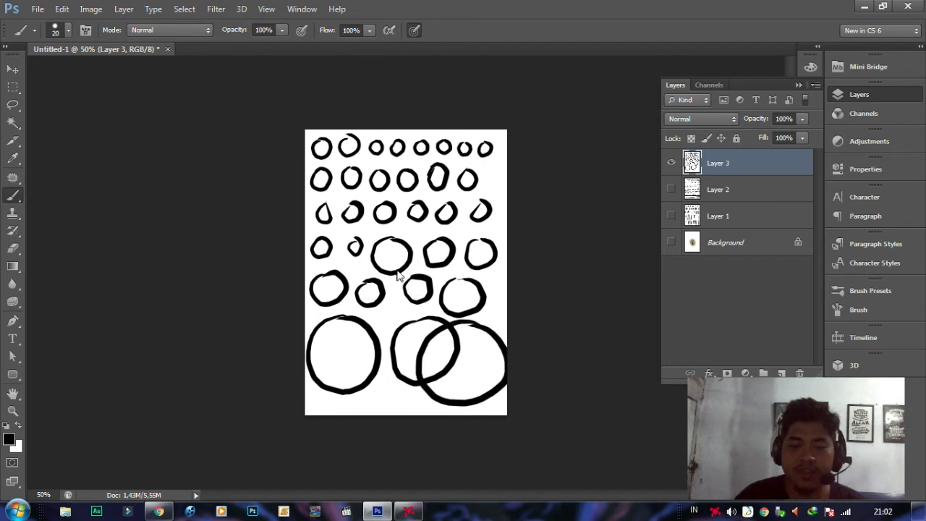
Step: Paint a large circle overlapping the middle rows, close the second circle of the first row, and add two smaller circles near the lower edge
{"action": "left_click_drag", "start_coordinate": [391, 256], "coordinate": [360, 269]}
{"action": "mouse_move", "coordinate": [429, 337]}
{"action": "left_mouse_down"}
{"action": "mouse_move", "coordinate": [422, 278]}
{"action": "mouse_move", "coordinate": [399, 261]}
{"action": "mouse_move", "coordinate": [366, 288]}
{"action": "mouse_move", "coordinate": [384, 260]}
{"action": "mouse_move", "coordinate": [361, 353]}
{"action": "mouse_move", "coordinate": [420, 328]}
{"action": "mouse_move", "coordinate": [385, 248]}
{"action": "left_mouse_up"}
{"action": "key", "text": "ctrl+z"}
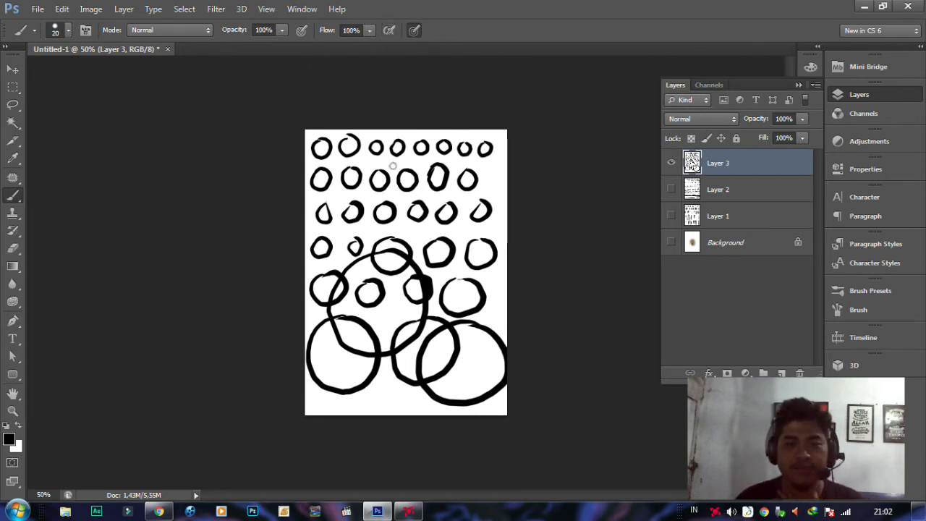
{"action": "mouse_move", "coordinate": [353, 135]}
{"action": "left_mouse_down"}
{"action": "mouse_move", "coordinate": [335, 144]}
{"action": "mouse_move", "coordinate": [343, 152]}
{"action": "left_mouse_up"}
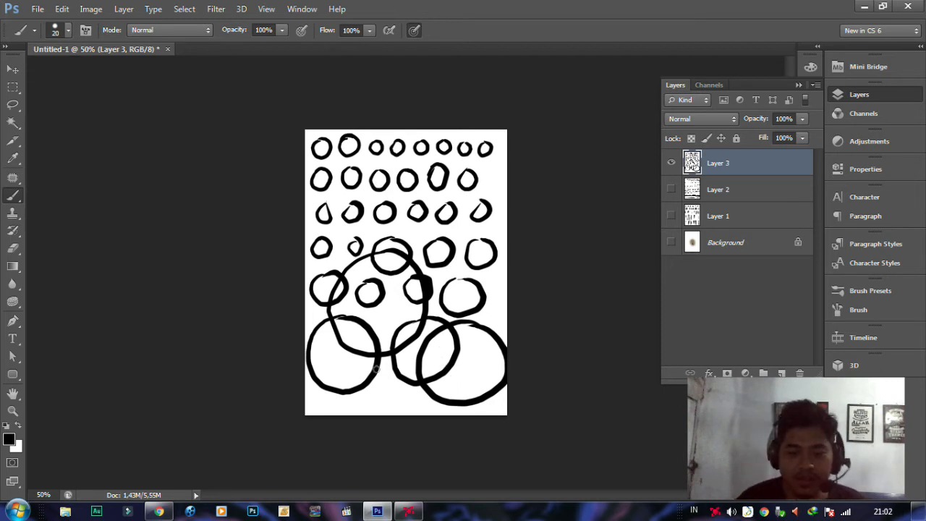
{"action": "left_click_drag", "start_coordinate": [381, 380], "coordinate": [396, 399]}
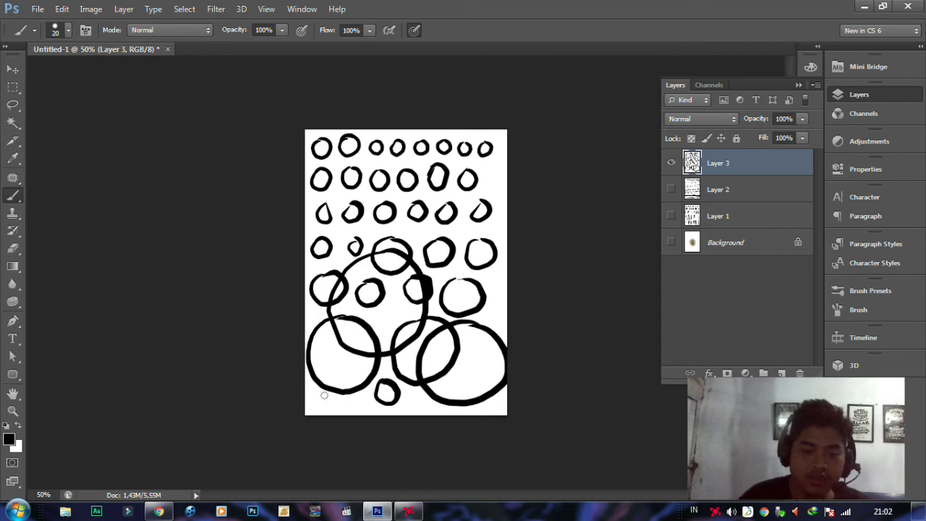
{"action": "mouse_move", "coordinate": [343, 357]}
{"action": "left_mouse_down"}
{"action": "mouse_move", "coordinate": [340, 400]}
{"action": "mouse_move", "coordinate": [359, 384]}
{"action": "mouse_move", "coordinate": [336, 368]}
{"action": "left_mouse_up"}
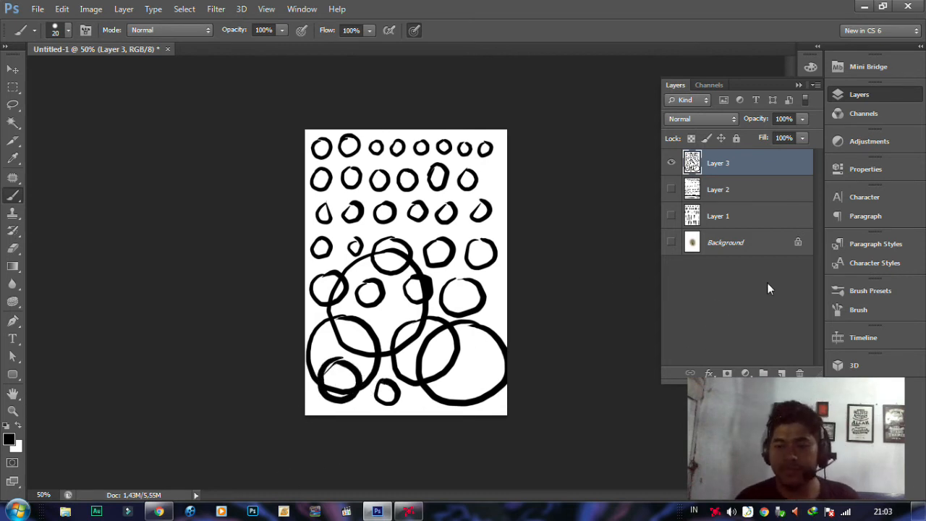
Step: On a new white-filled layer with Layer 3 hidden, paint two rows of small squares: seven, then six
{"action": "left_click", "coordinate": [781, 374]}
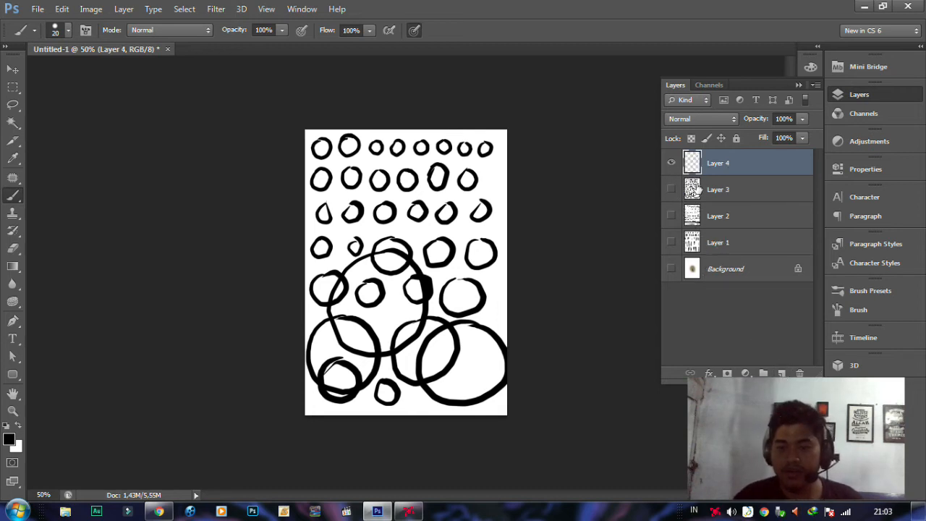
{"action": "key", "text": "ctrl+BackSpace"}
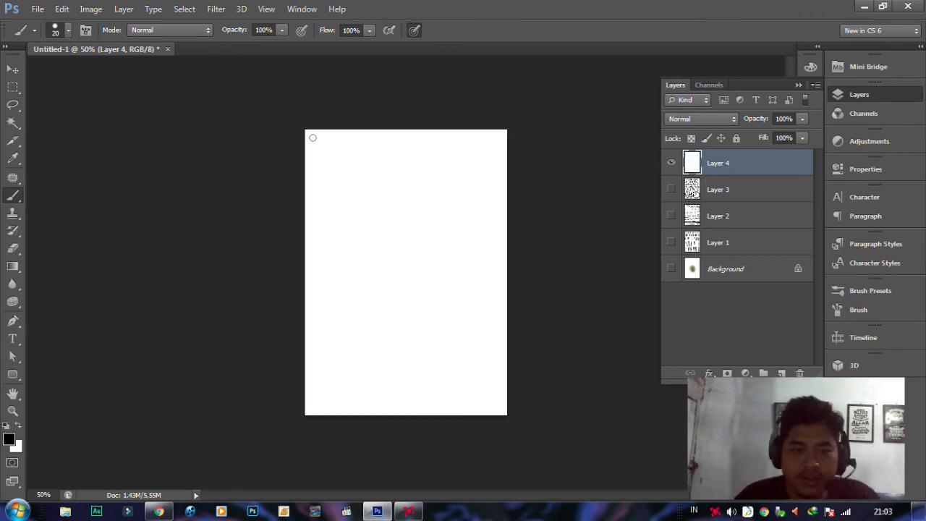
{"action": "mouse_move", "coordinate": [313, 139]}
{"action": "left_mouse_down"}
{"action": "mouse_move", "coordinate": [312, 160]}
{"action": "mouse_move", "coordinate": [345, 140]}
{"action": "mouse_move", "coordinate": [347, 151]}
{"action": "mouse_move", "coordinate": [374, 139]}
{"action": "mouse_move", "coordinate": [391, 145]}
{"action": "mouse_move", "coordinate": [376, 154]}
{"action": "mouse_move", "coordinate": [413, 152]}
{"action": "mouse_move", "coordinate": [400, 155]}
{"action": "mouse_move", "coordinate": [425, 138]}
{"action": "mouse_move", "coordinate": [438, 152]}
{"action": "mouse_move", "coordinate": [425, 155]}
{"action": "mouse_move", "coordinate": [467, 143]}
{"action": "mouse_move", "coordinate": [456, 156]}
{"action": "mouse_move", "coordinate": [454, 138]}
{"action": "mouse_move", "coordinate": [476, 155]}
{"action": "mouse_move", "coordinate": [495, 139]}
{"action": "mouse_move", "coordinate": [494, 154]}
{"action": "mouse_move", "coordinate": [478, 155]}
{"action": "left_mouse_up"}
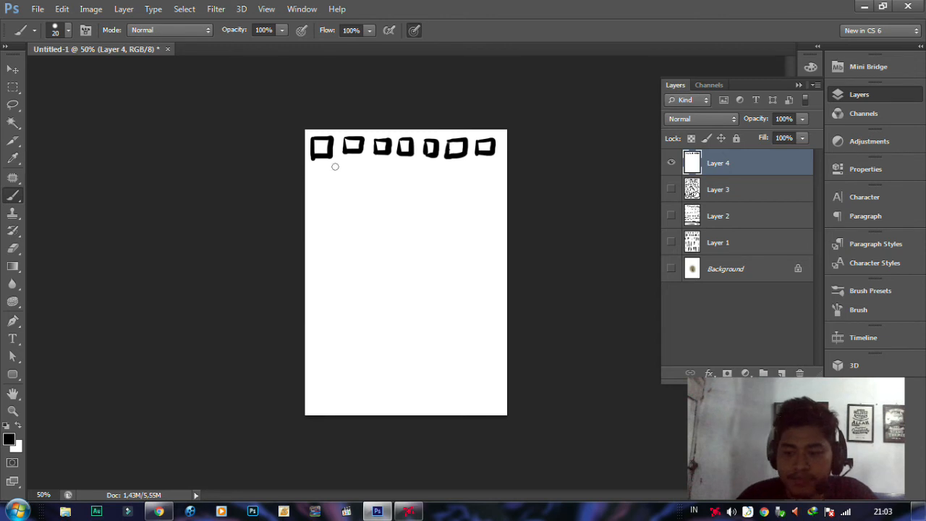
{"action": "mouse_move", "coordinate": [313, 170]}
{"action": "left_mouse_down"}
{"action": "mouse_move", "coordinate": [330, 185]}
{"action": "mouse_move", "coordinate": [315, 189]}
{"action": "mouse_move", "coordinate": [314, 170]}
{"action": "mouse_move", "coordinate": [360, 187]}
{"action": "mouse_move", "coordinate": [345, 190]}
{"action": "mouse_move", "coordinate": [344, 172]}
{"action": "mouse_move", "coordinate": [391, 179]}
{"action": "mouse_move", "coordinate": [377, 187]}
{"action": "mouse_move", "coordinate": [374, 170]}
{"action": "mouse_move", "coordinate": [420, 185]}
{"action": "mouse_move", "coordinate": [406, 186]}
{"action": "mouse_move", "coordinate": [403, 172]}
{"action": "mouse_move", "coordinate": [446, 187]}
{"action": "mouse_move", "coordinate": [431, 183]}
{"action": "mouse_move", "coordinate": [430, 170]}
{"action": "mouse_move", "coordinate": [463, 171]}
{"action": "left_mouse_up"}
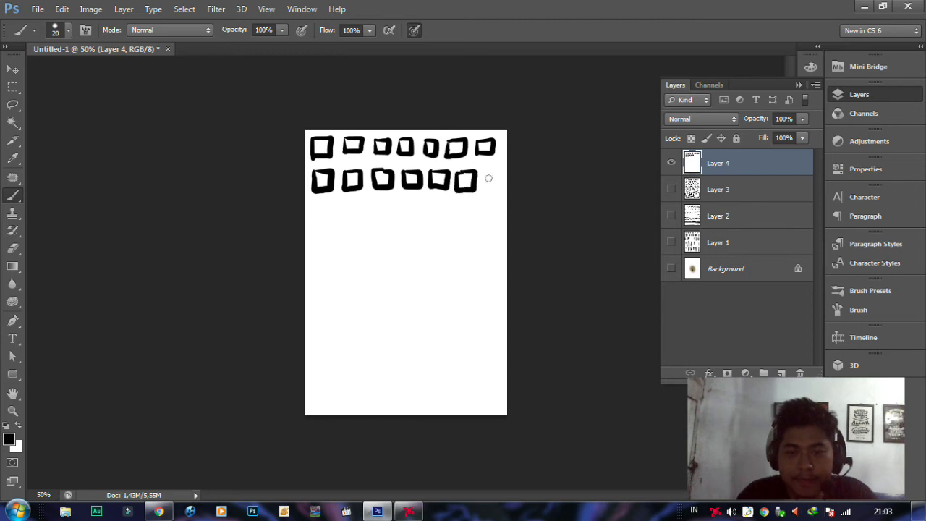
Step: Paint a third row of six slightly larger squares below the first two rows
{"action": "mouse_move", "coordinate": [316, 206]}
{"action": "left_mouse_down"}
{"action": "mouse_move", "coordinate": [332, 230]}
{"action": "mouse_move", "coordinate": [313, 222]}
{"action": "mouse_move", "coordinate": [314, 205]}
{"action": "mouse_move", "coordinate": [364, 206]}
{"action": "mouse_move", "coordinate": [348, 231]}
{"action": "left_mouse_up"}
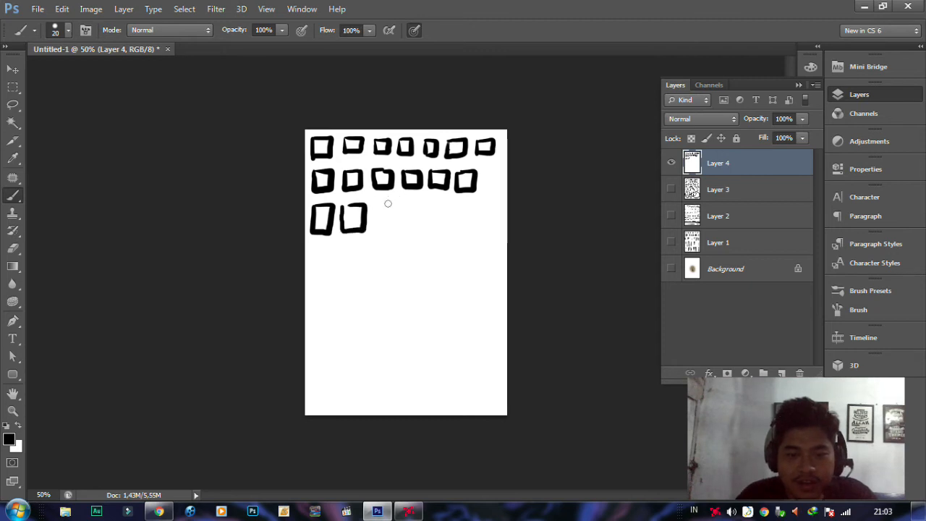
{"action": "mouse_move", "coordinate": [378, 206]}
{"action": "left_mouse_down"}
{"action": "mouse_move", "coordinate": [392, 229]}
{"action": "mouse_move", "coordinate": [375, 230]}
{"action": "mouse_move", "coordinate": [376, 191]}
{"action": "left_mouse_up"}
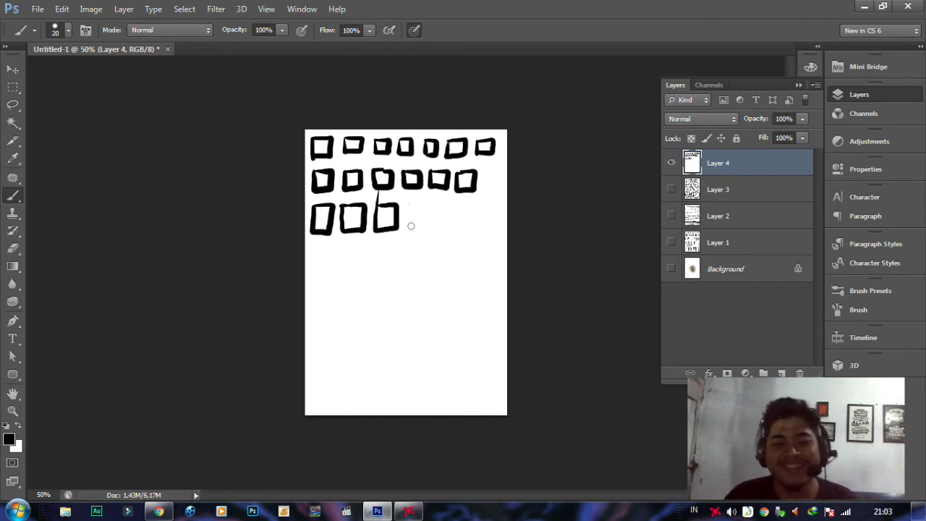
{"action": "mouse_move", "coordinate": [411, 226]}
{"action": "left_mouse_down"}
{"action": "mouse_move", "coordinate": [409, 203]}
{"action": "mouse_move", "coordinate": [429, 203]}
{"action": "mouse_move", "coordinate": [431, 225]}
{"action": "mouse_move", "coordinate": [408, 229]}
{"action": "mouse_move", "coordinate": [441, 203]}
{"action": "mouse_move", "coordinate": [466, 204]}
{"action": "mouse_move", "coordinate": [454, 225]}
{"action": "mouse_move", "coordinate": [441, 225]}
{"action": "mouse_move", "coordinate": [477, 227]}
{"action": "mouse_move", "coordinate": [502, 203]}
{"action": "left_mouse_up"}
{"action": "mouse_move", "coordinate": [502, 203]}
{"action": "left_mouse_down"}
{"action": "mouse_move", "coordinate": [501, 227]}
{"action": "mouse_move", "coordinate": [476, 229]}
{"action": "left_mouse_up"}
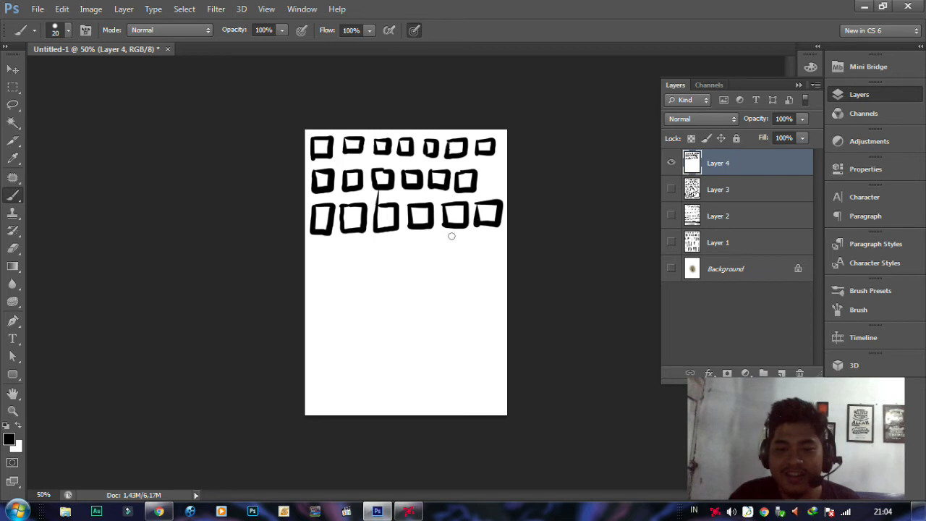
Step: Paint a fourth row of five varied squares and rectangles, with four long horizontal rectangles stacked below it
{"action": "mouse_move", "coordinate": [327, 245]}
{"action": "left_mouse_down"}
{"action": "mouse_move", "coordinate": [331, 272]}
{"action": "mouse_move", "coordinate": [311, 275]}
{"action": "mouse_move", "coordinate": [316, 246]}
{"action": "mouse_move", "coordinate": [361, 246]}
{"action": "mouse_move", "coordinate": [363, 267]}
{"action": "mouse_move", "coordinate": [348, 266]}
{"action": "mouse_move", "coordinate": [349, 247]}
{"action": "mouse_move", "coordinate": [380, 253]}
{"action": "mouse_move", "coordinate": [380, 246]}
{"action": "mouse_move", "coordinate": [417, 241]}
{"action": "mouse_move", "coordinate": [434, 244]}
{"action": "mouse_move", "coordinate": [431, 254]}
{"action": "mouse_move", "coordinate": [410, 253]}
{"action": "mouse_move", "coordinate": [488, 239]}
{"action": "mouse_move", "coordinate": [489, 249]}
{"action": "mouse_move", "coordinate": [445, 252]}
{"action": "mouse_move", "coordinate": [474, 262]}
{"action": "mouse_move", "coordinate": [474, 272]}
{"action": "mouse_move", "coordinate": [383, 272]}
{"action": "left_mouse_up"}
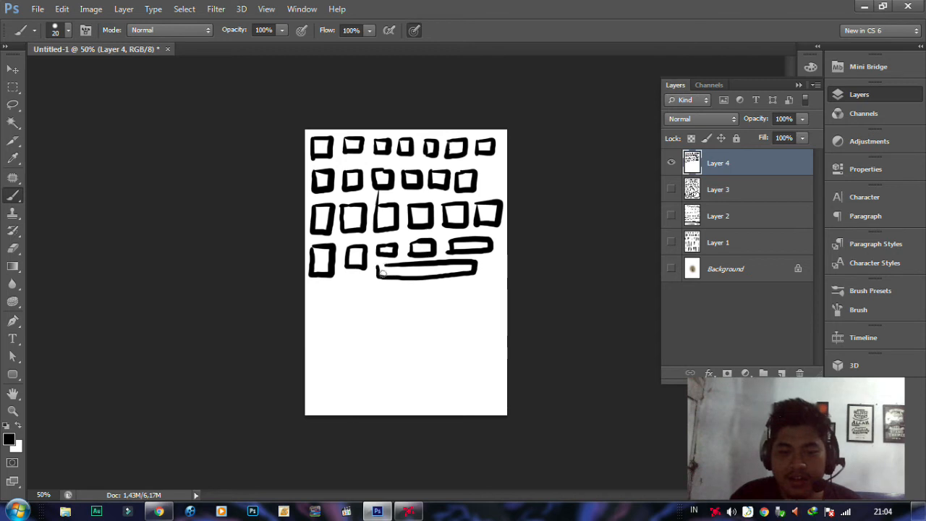
{"action": "mouse_move", "coordinate": [316, 292]}
{"action": "left_mouse_down"}
{"action": "mouse_move", "coordinate": [480, 289]}
{"action": "mouse_move", "coordinate": [418, 305]}
{"action": "mouse_move", "coordinate": [325, 307]}
{"action": "mouse_move", "coordinate": [319, 293]}
{"action": "left_mouse_up"}
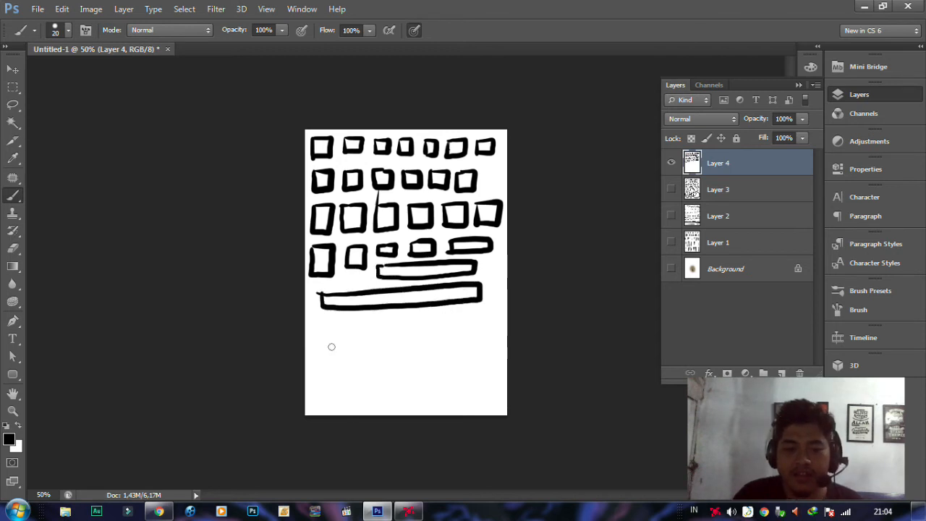
{"action": "mouse_move", "coordinate": [317, 329]}
{"action": "left_mouse_down"}
{"action": "mouse_move", "coordinate": [447, 322]}
{"action": "mouse_move", "coordinate": [449, 332]}
{"action": "mouse_move", "coordinate": [316, 339]}
{"action": "mouse_move", "coordinate": [425, 342]}
{"action": "mouse_move", "coordinate": [426, 354]}
{"action": "mouse_move", "coordinate": [296, 360]}
{"action": "left_mouse_up"}
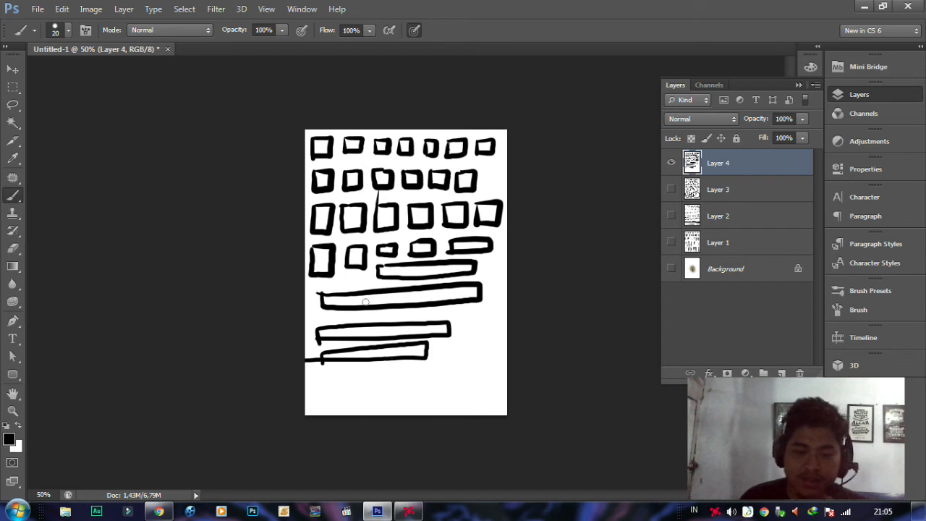
Step: Paint three rectangles along the canvas's lower edge and three smaller ones in the gaps beside the long rectangles
{"action": "mouse_move", "coordinate": [443, 349]}
{"action": "left_mouse_down"}
{"action": "mouse_move", "coordinate": [472, 341]}
{"action": "mouse_move", "coordinate": [476, 360]}
{"action": "mouse_move", "coordinate": [441, 357]}
{"action": "left_mouse_up"}
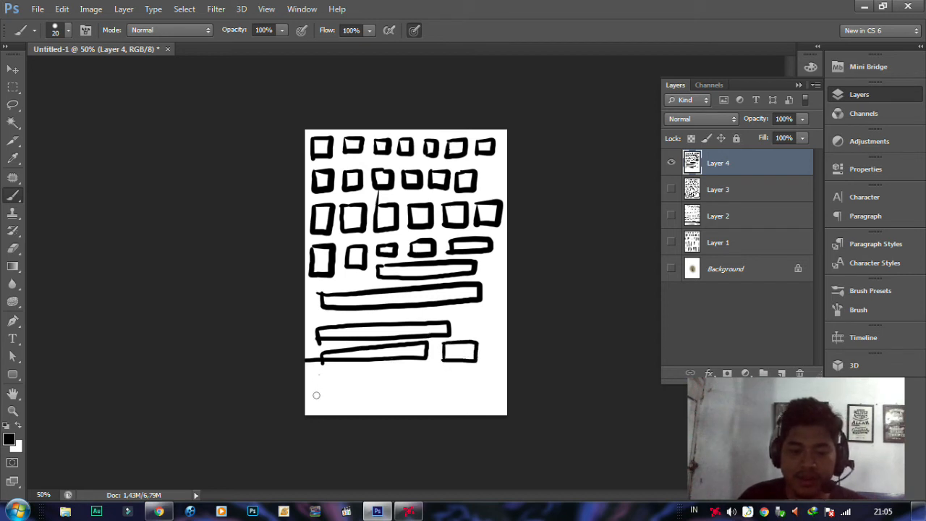
{"action": "mouse_move", "coordinate": [316, 395]}
{"action": "left_mouse_down"}
{"action": "mouse_move", "coordinate": [357, 373]}
{"action": "mouse_move", "coordinate": [361, 398]}
{"action": "mouse_move", "coordinate": [317, 397]}
{"action": "left_mouse_up"}
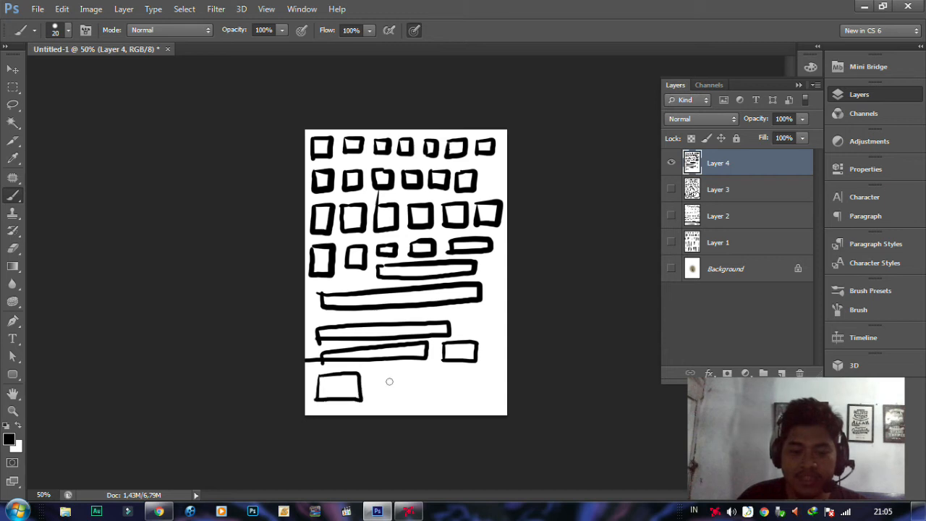
{"action": "mouse_move", "coordinate": [379, 394]}
{"action": "left_mouse_down"}
{"action": "mouse_move", "coordinate": [388, 372]}
{"action": "mouse_move", "coordinate": [424, 372]}
{"action": "mouse_move", "coordinate": [425, 393]}
{"action": "mouse_move", "coordinate": [378, 396]}
{"action": "left_mouse_up"}
{"action": "left_click_drag", "start_coordinate": [439, 393], "coordinate": [438, 373]}
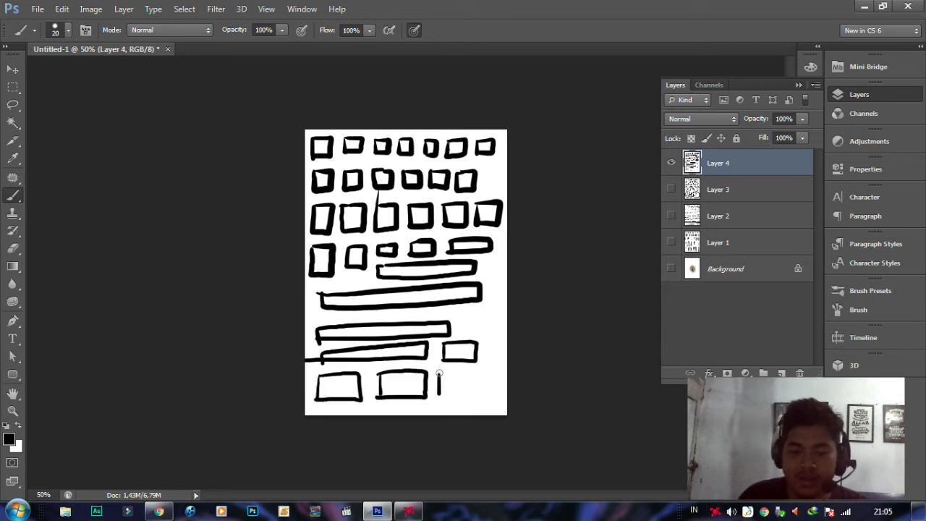
{"action": "mouse_move", "coordinate": [499, 367]}
{"action": "left_mouse_down"}
{"action": "mouse_move", "coordinate": [478, 390]}
{"action": "mouse_move", "coordinate": [436, 393]}
{"action": "mouse_move", "coordinate": [444, 385]}
{"action": "left_mouse_up"}
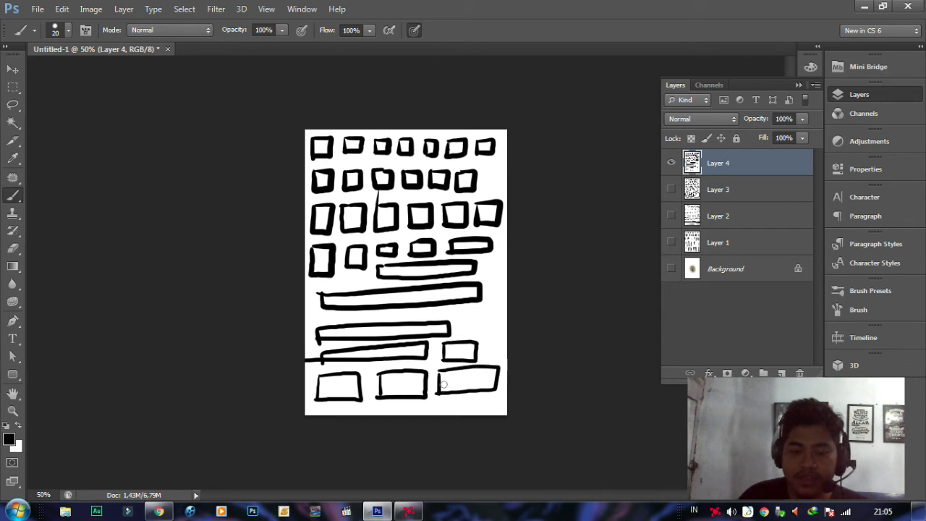
{"action": "mouse_move", "coordinate": [458, 327]}
{"action": "left_mouse_down"}
{"action": "mouse_move", "coordinate": [491, 311]}
{"action": "mouse_move", "coordinate": [491, 330]}
{"action": "mouse_move", "coordinate": [452, 332]}
{"action": "left_mouse_up"}
{"action": "mouse_move", "coordinate": [488, 268]}
{"action": "left_mouse_down"}
{"action": "mouse_move", "coordinate": [486, 293]}
{"action": "mouse_move", "coordinate": [499, 284]}
{"action": "left_mouse_up"}
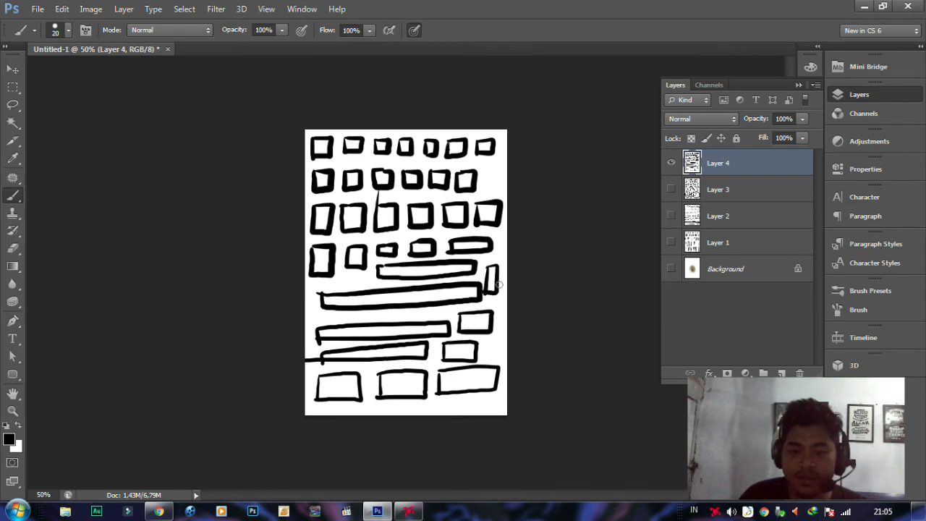
Step: Hide Layer 4 and show Layers 3, 2 and 1 one at a time to review the earlier stroke exercises
{"action": "left_click", "coordinate": [671, 164]}
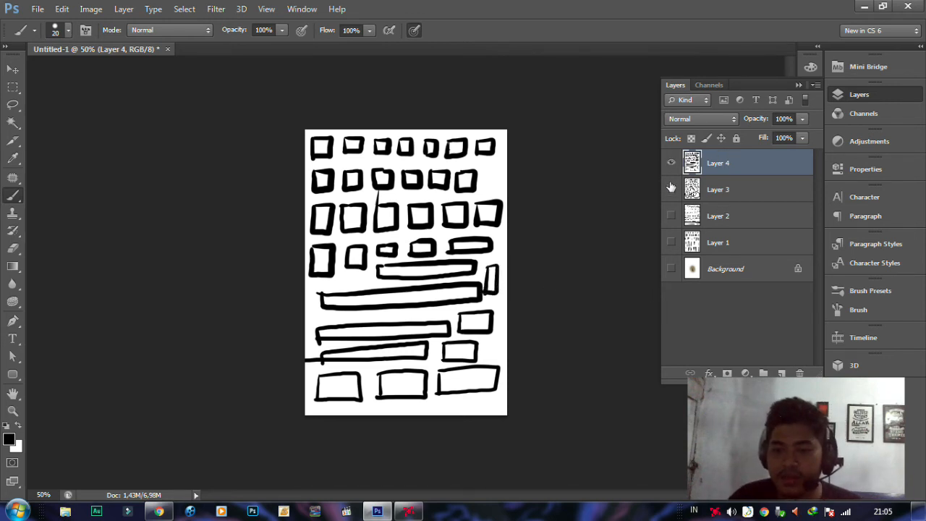
{"action": "left_click", "coordinate": [671, 189]}
{"action": "left_click", "coordinate": [671, 189]}
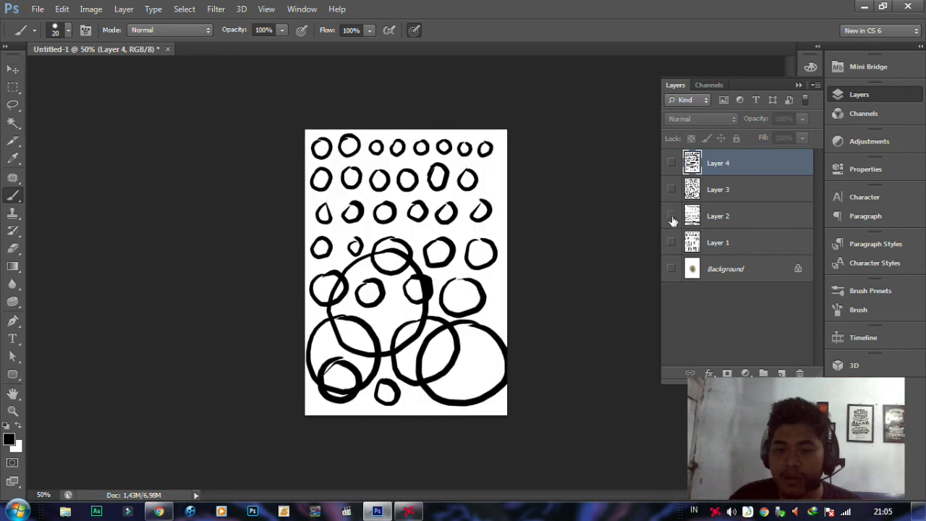
{"action": "left_click", "coordinate": [671, 215]}
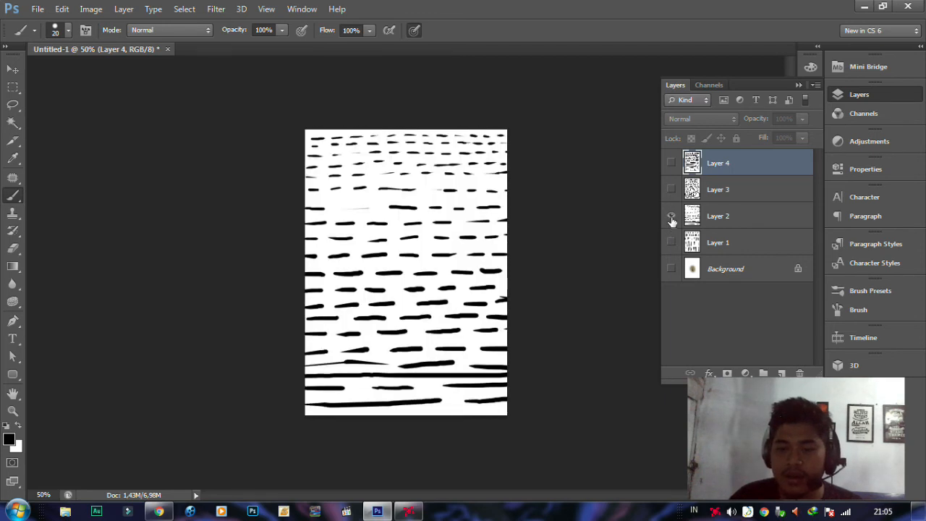
{"action": "left_click", "coordinate": [671, 215]}
{"action": "left_click", "coordinate": [671, 245]}
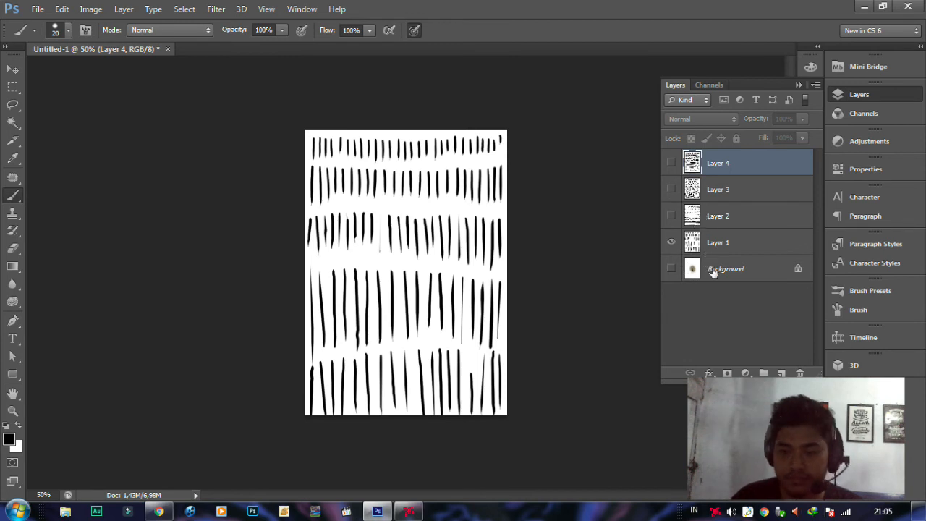
Step: Add a new layer above Layer 4, hide Layer 1, fill the new layer with white and return to the Brush tool
{"action": "left_click", "coordinate": [781, 373]}
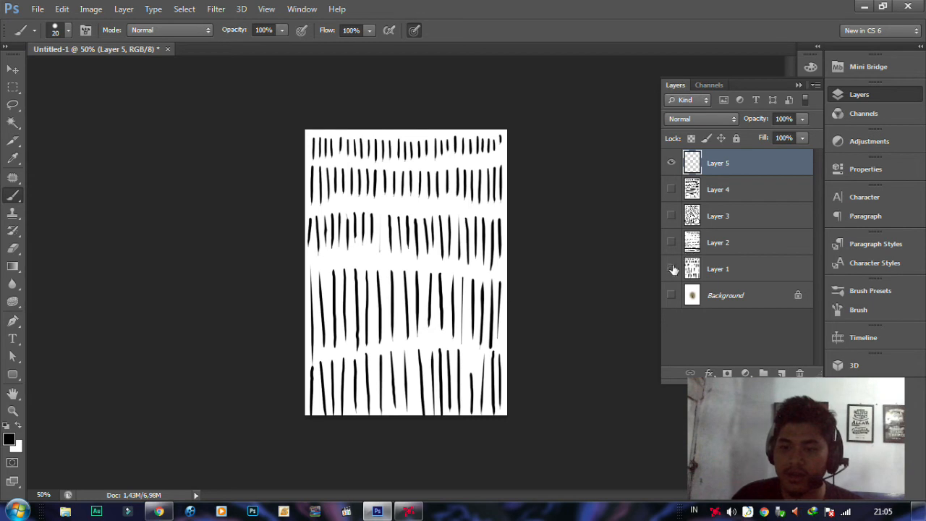
{"action": "left_click", "coordinate": [671, 268]}
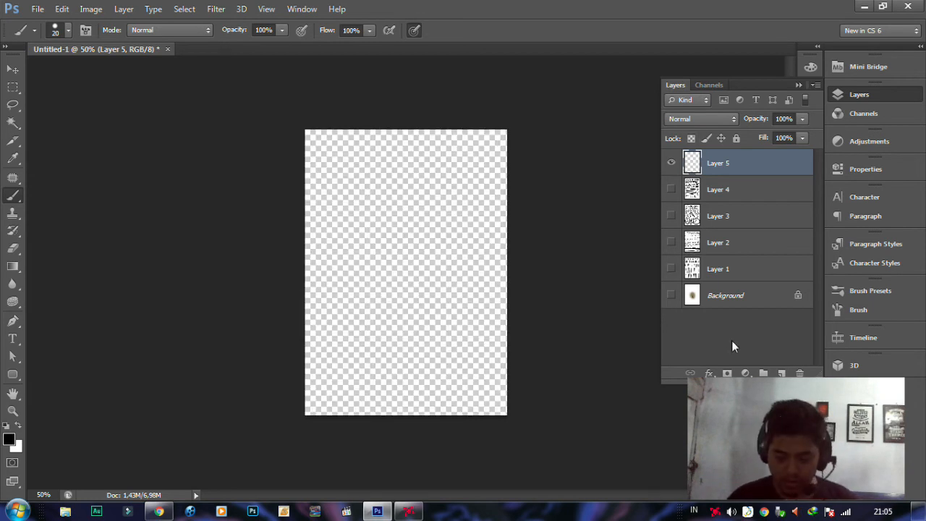
{"action": "key", "text": "ctrl+Delete"}
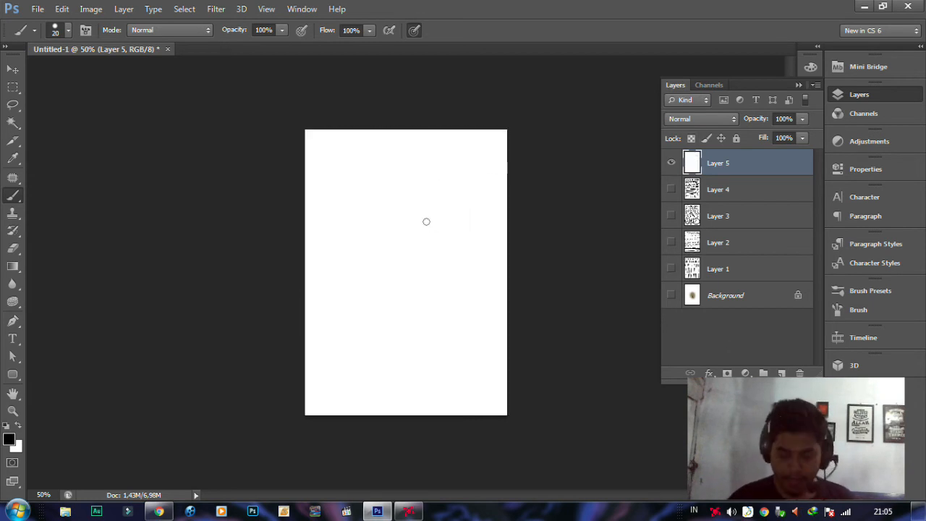
{"action": "key", "text": "p"}
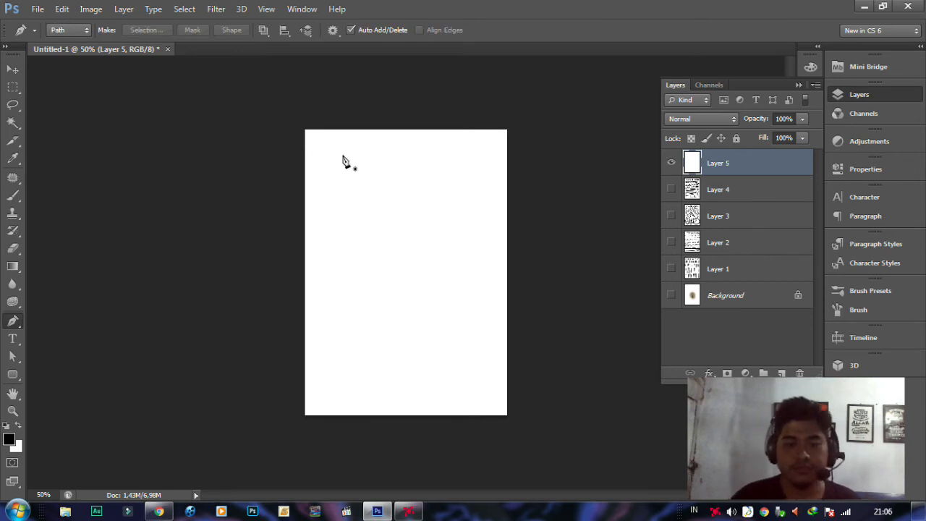
{"action": "key", "text": "b"}
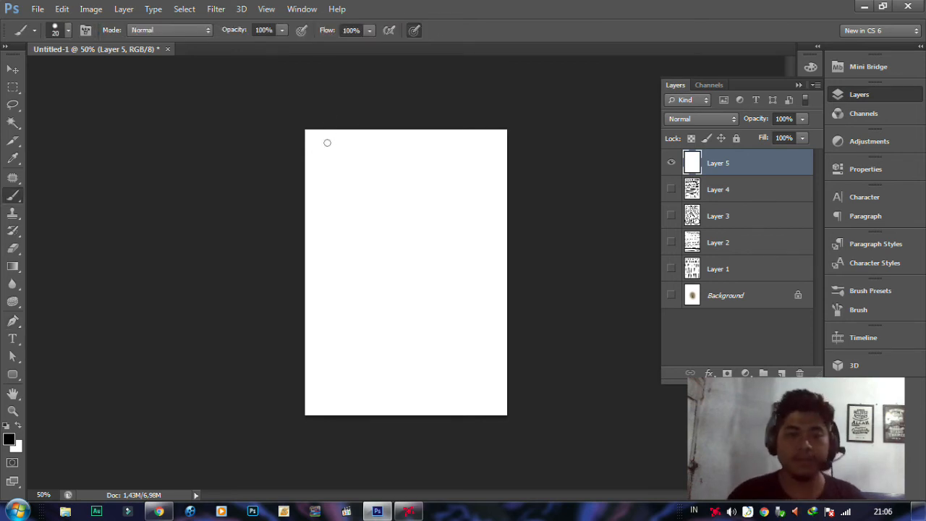
Step: Paint a series of parallel diagonal strokes of increasing length, starting at the canvas's upper-left corner
{"action": "left_click_drag", "start_coordinate": [330, 134], "coordinate": [306, 185]}
{"action": "mouse_move", "coordinate": [352, 133]}
{"action": "left_mouse_down"}
{"action": "mouse_move", "coordinate": [305, 202]}
{"action": "mouse_move", "coordinate": [355, 149]}
{"action": "mouse_move", "coordinate": [311, 215]}
{"action": "left_mouse_up"}
{"action": "left_click_drag", "start_coordinate": [354, 171], "coordinate": [311, 230]}
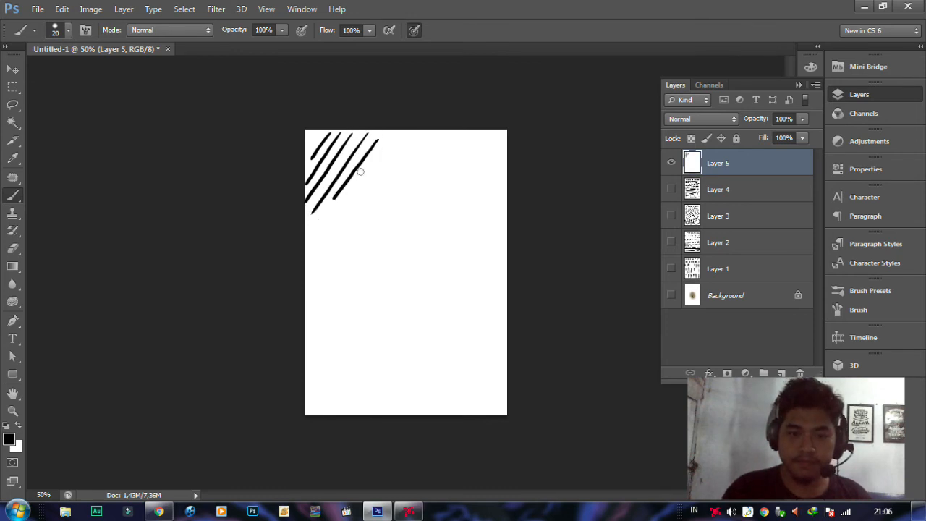
{"action": "left_click_drag", "start_coordinate": [391, 143], "coordinate": [322, 234]}
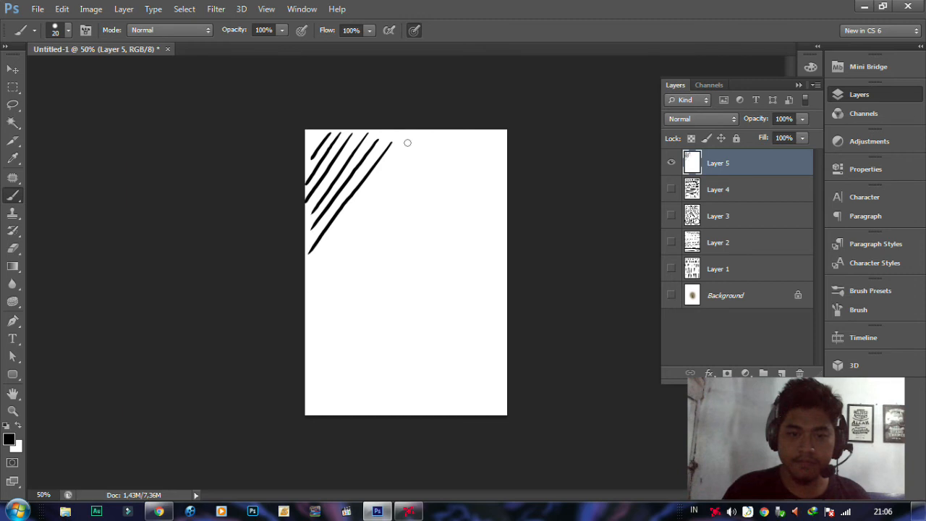
{"action": "left_click_drag", "start_coordinate": [405, 143], "coordinate": [297, 275]}
{"action": "left_click_drag", "start_coordinate": [423, 138], "coordinate": [311, 288]}
{"action": "left_click_drag", "start_coordinate": [446, 132], "coordinate": [323, 309]}
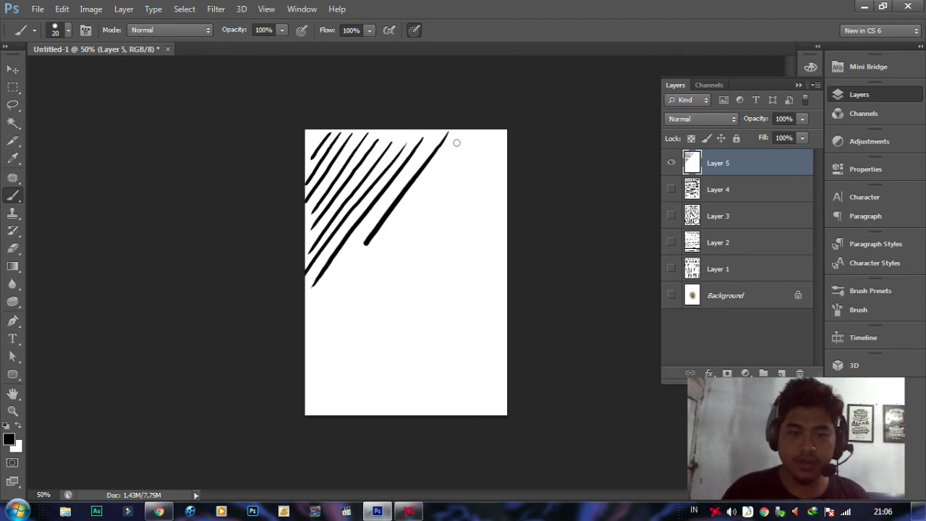
Step: Continue the parallel diagonals to the canvas's upper-right corner, breaking the long lines into shorter strokes
{"action": "left_click_drag", "start_coordinate": [460, 133], "coordinate": [433, 172]}
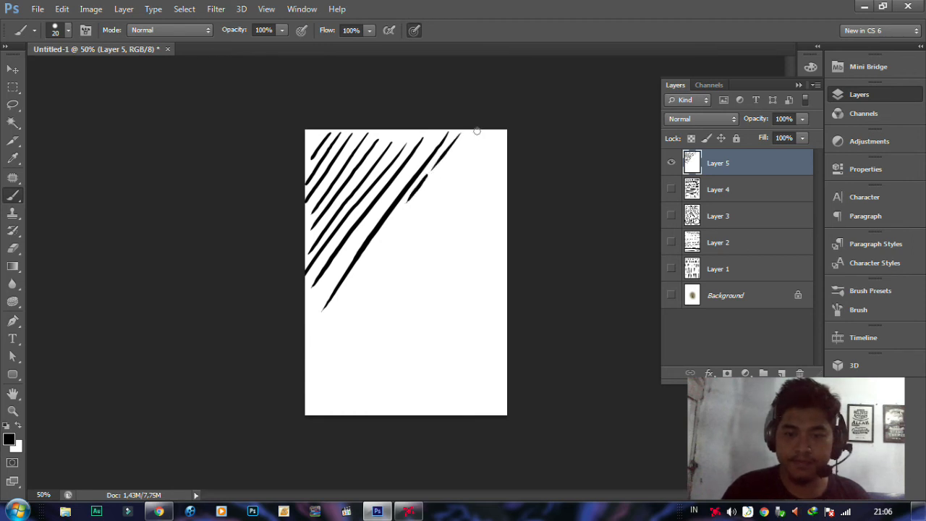
{"action": "left_click_drag", "start_coordinate": [477, 131], "coordinate": [386, 239]}
{"action": "left_click_drag", "start_coordinate": [492, 130], "coordinate": [413, 220]}
{"action": "left_click_drag", "start_coordinate": [497, 139], "coordinate": [365, 324]}
{"action": "left_click", "coordinate": [395, 241]}
{"action": "left_click_drag", "start_coordinate": [393, 244], "coordinate": [338, 303]}
{"action": "left_click_drag", "start_coordinate": [501, 156], "coordinate": [413, 293]}
Step: Paint short and broken diagonal strokes parallel to the existing ones through the canvas's lower-left area down to its bottom edge
{"action": "left_click_drag", "start_coordinate": [352, 327], "coordinate": [332, 356]}
{"action": "left_click_drag", "start_coordinate": [335, 315], "coordinate": [321, 334]}
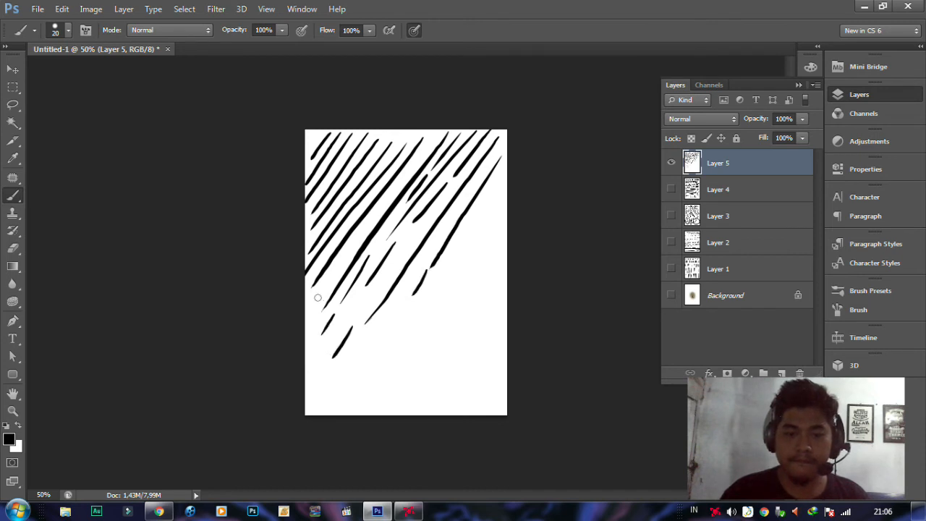
{"action": "left_click_drag", "start_coordinate": [314, 295], "coordinate": [305, 316]}
{"action": "left_click_drag", "start_coordinate": [363, 293], "coordinate": [348, 318]}
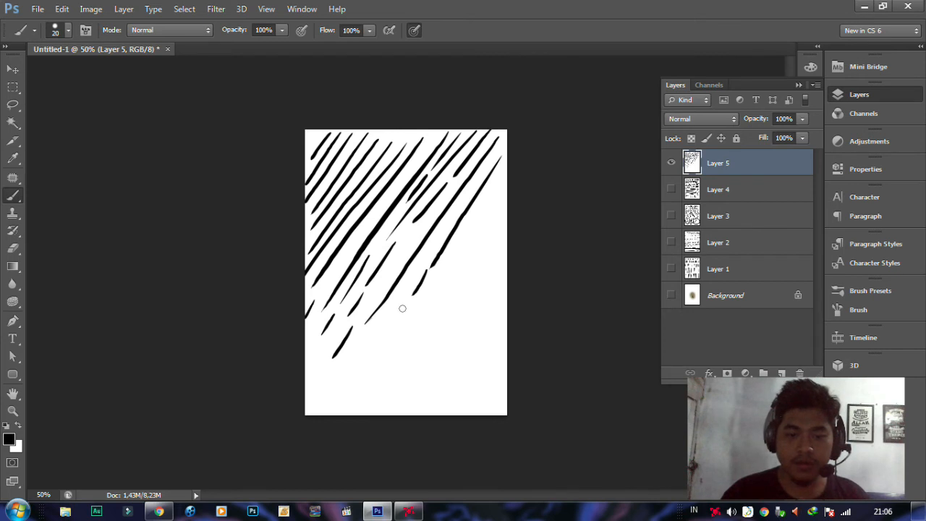
{"action": "mouse_move", "coordinate": [402, 308]}
{"action": "left_mouse_down"}
{"action": "mouse_move", "coordinate": [349, 373]}
{"action": "mouse_move", "coordinate": [322, 364]}
{"action": "mouse_move", "coordinate": [309, 413]}
{"action": "left_mouse_up"}
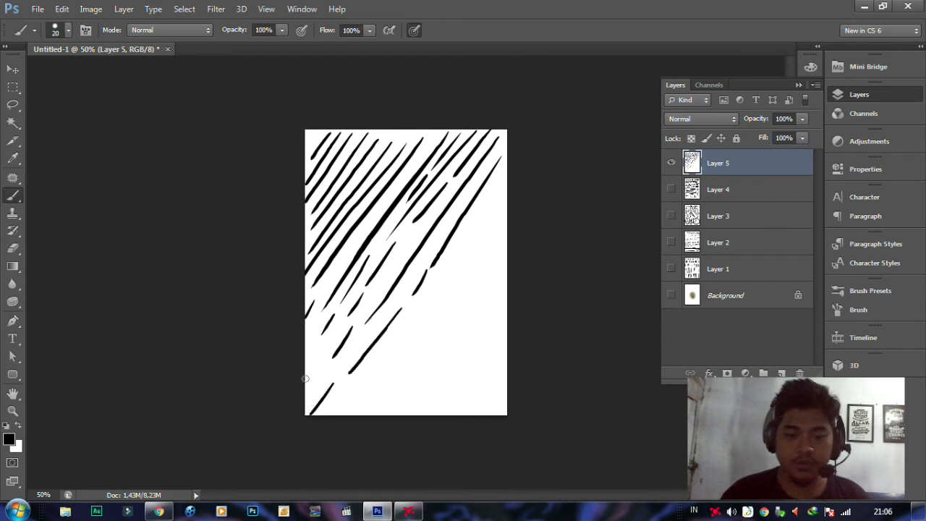
{"action": "left_click_drag", "start_coordinate": [316, 361], "coordinate": [305, 381]}
{"action": "left_click_drag", "start_coordinate": [314, 342], "coordinate": [302, 361]}
Step: Paint broken parallel diagonals from the canvas's right edge toward its bottom edge, undoing and repainting a stray thin stroke
{"action": "mouse_move", "coordinate": [505, 176]}
{"action": "left_mouse_down"}
{"action": "mouse_move", "coordinate": [447, 280]}
{"action": "mouse_move", "coordinate": [340, 416]}
{"action": "left_mouse_up"}
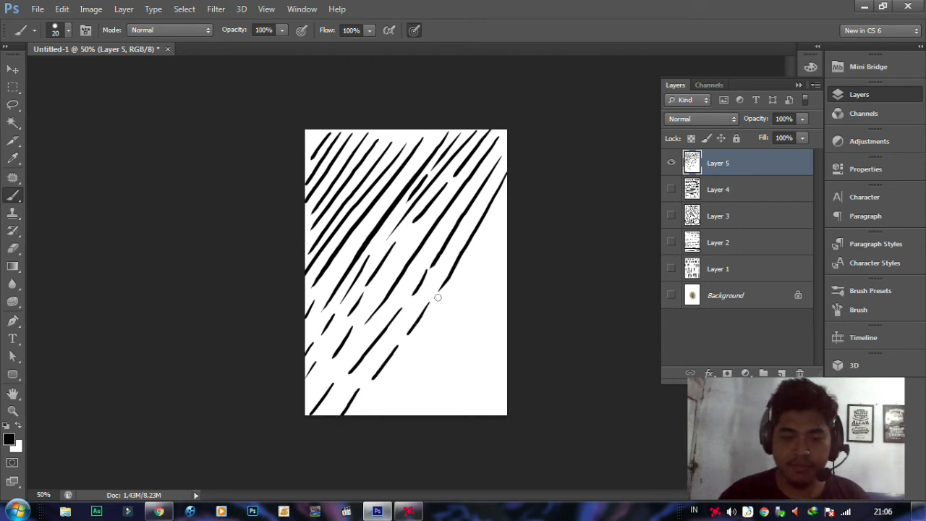
{"action": "left_click_drag", "start_coordinate": [506, 219], "coordinate": [397, 382]}
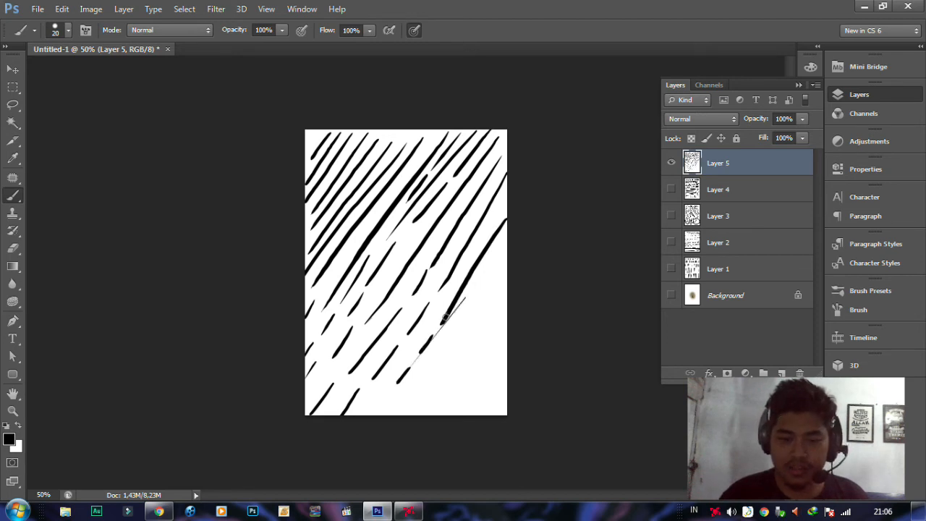
{"action": "left_click_drag", "start_coordinate": [496, 261], "coordinate": [402, 368]}
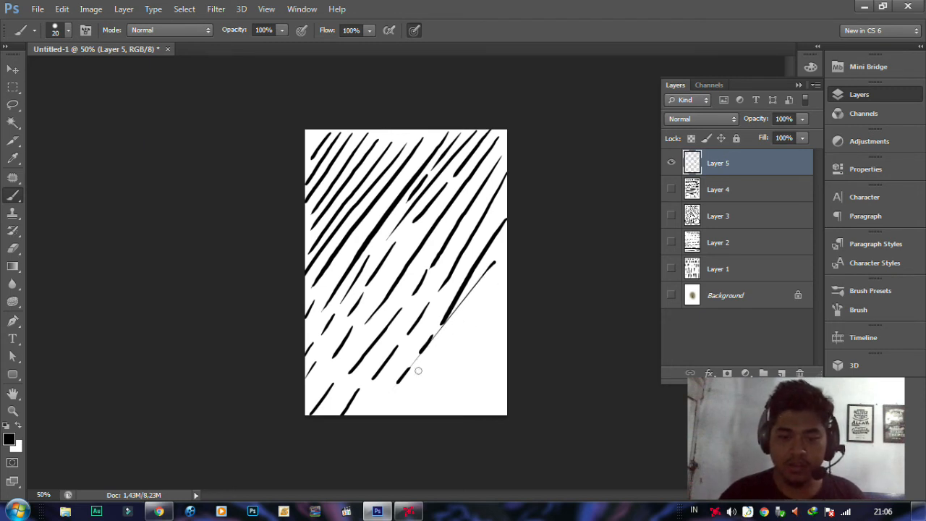
{"action": "mouse_move", "coordinate": [376, 409]}
{"action": "left_mouse_down"}
{"action": "mouse_move", "coordinate": [414, 390]}
{"action": "mouse_move", "coordinate": [390, 416]}
{"action": "mouse_move", "coordinate": [427, 373]}
{"action": "left_mouse_up"}
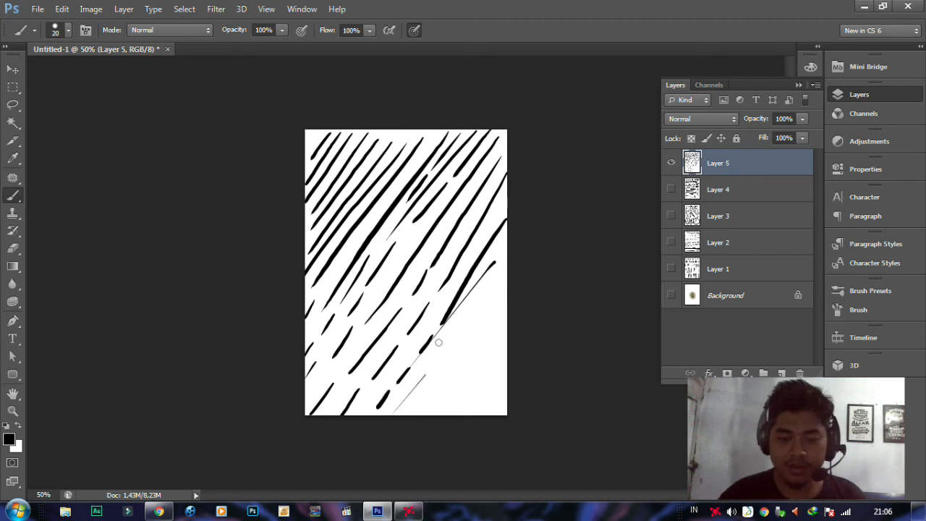
{"action": "key", "text": "ctrl+z"}
{"action": "mouse_move", "coordinate": [391, 416]}
{"action": "left_mouse_down"}
{"action": "mouse_move", "coordinate": [492, 293]}
{"action": "mouse_move", "coordinate": [504, 293]}
{"action": "mouse_move", "coordinate": [474, 348]}
{"action": "mouse_move", "coordinate": [426, 401]}
{"action": "left_mouse_up"}
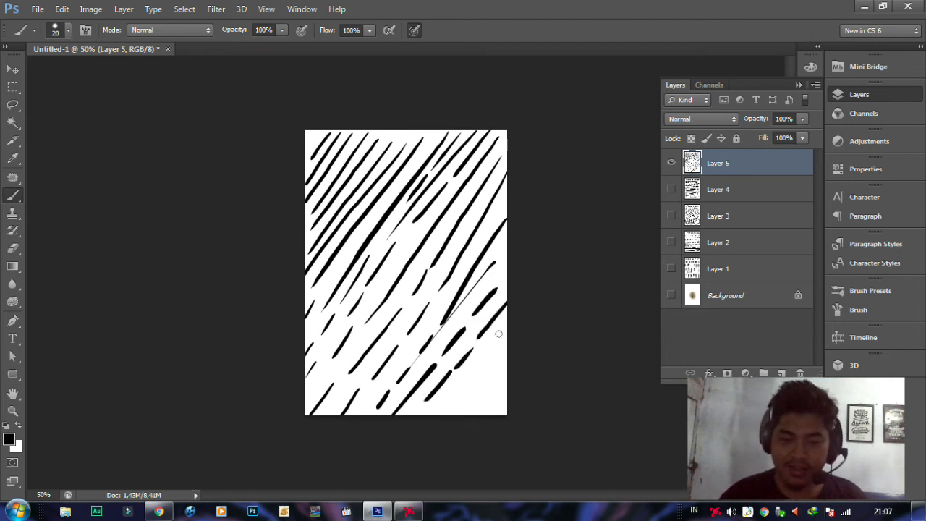
Step: Fill the canvas's lower-right corner with parallel diagonals and add short strokes in the gaps at the lower left and centre
{"action": "left_click_drag", "start_coordinate": [507, 323], "coordinate": [467, 368]}
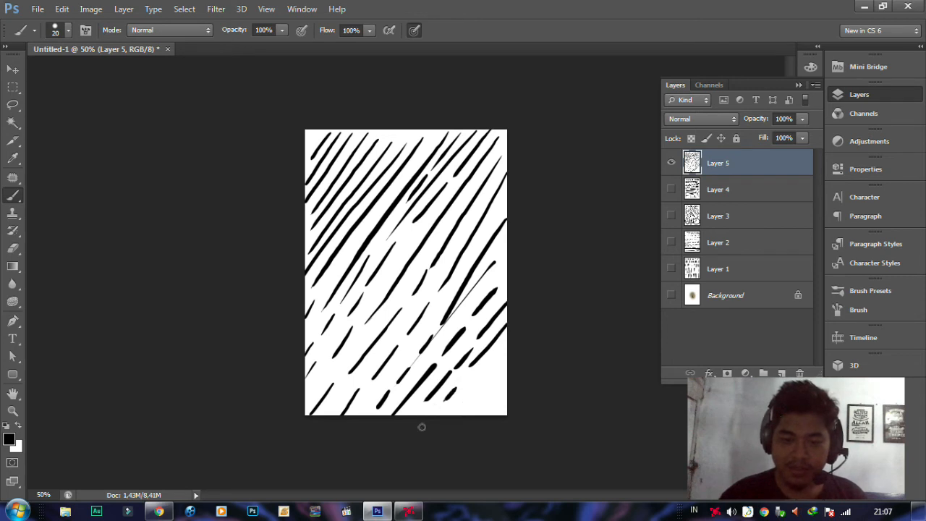
{"action": "left_click_drag", "start_coordinate": [509, 340], "coordinate": [457, 404]}
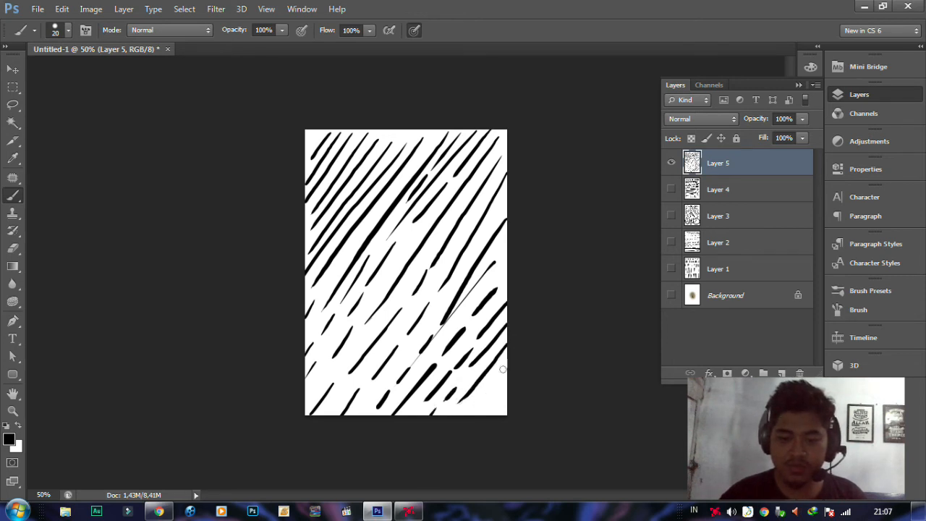
{"action": "left_click_drag", "start_coordinate": [508, 356], "coordinate": [472, 413]}
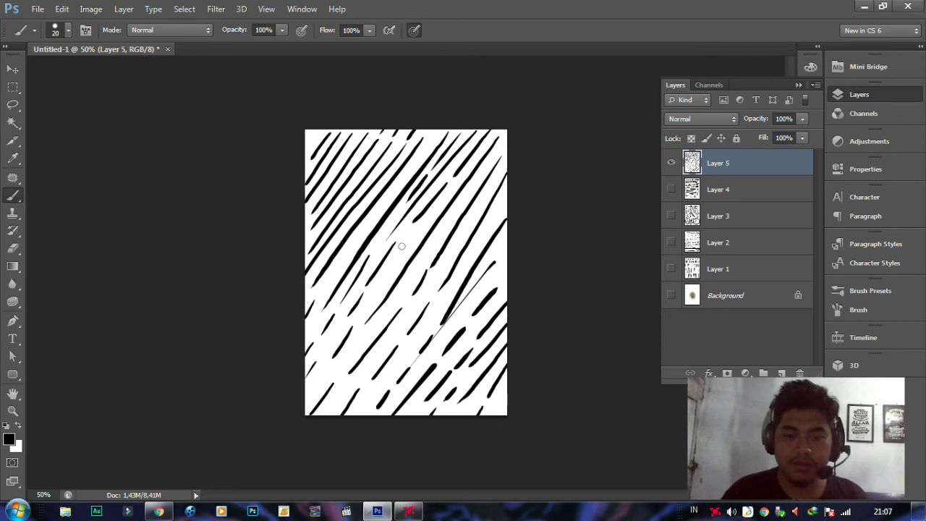
{"action": "mouse_move", "coordinate": [337, 329]}
{"action": "left_mouse_down"}
{"action": "mouse_move", "coordinate": [324, 357]}
{"action": "mouse_move", "coordinate": [347, 357]}
{"action": "mouse_move", "coordinate": [319, 384]}
{"action": "mouse_move", "coordinate": [317, 374]}
{"action": "mouse_move", "coordinate": [298, 410]}
{"action": "left_mouse_up"}
{"action": "left_click_drag", "start_coordinate": [340, 387], "coordinate": [312, 424]}
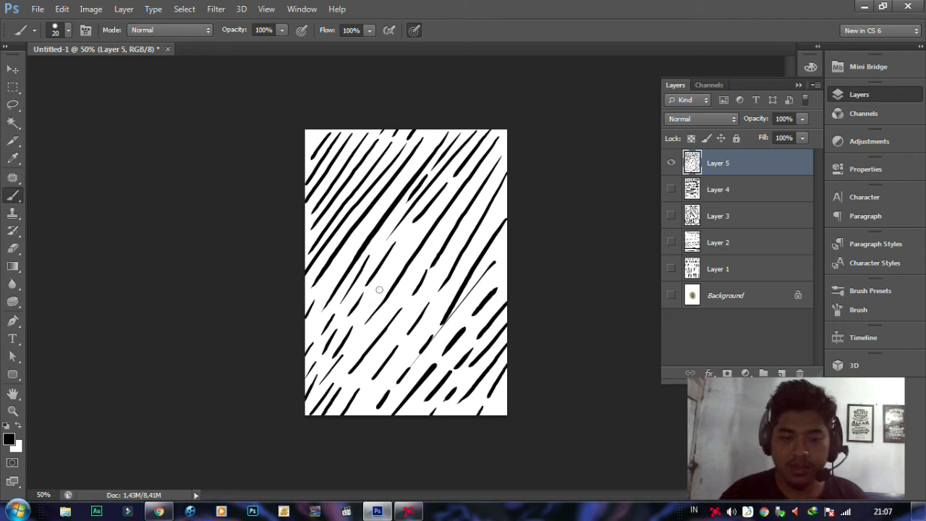
{"action": "left_click_drag", "start_coordinate": [412, 235], "coordinate": [388, 272]}
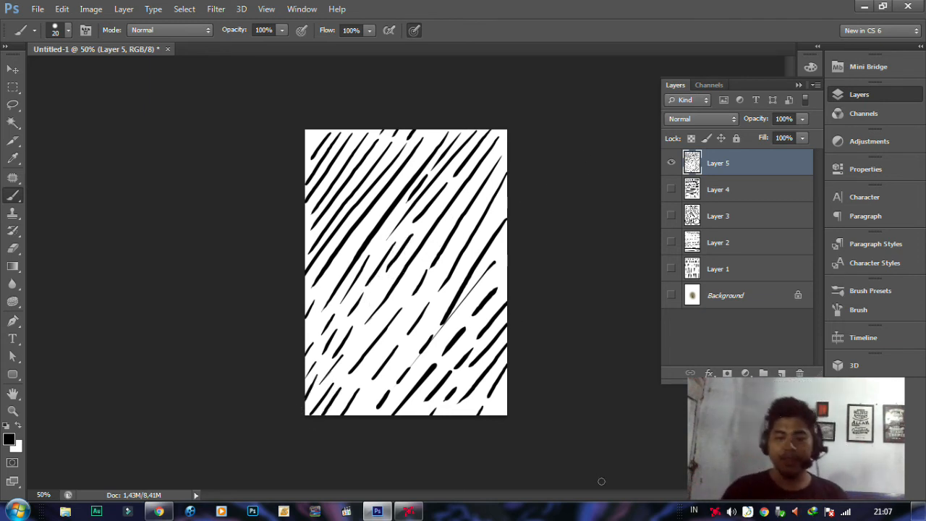
Step: Hide Layer 5, add a new layer above it and fill the new layer with white
{"action": "left_click", "coordinate": [670, 163]}
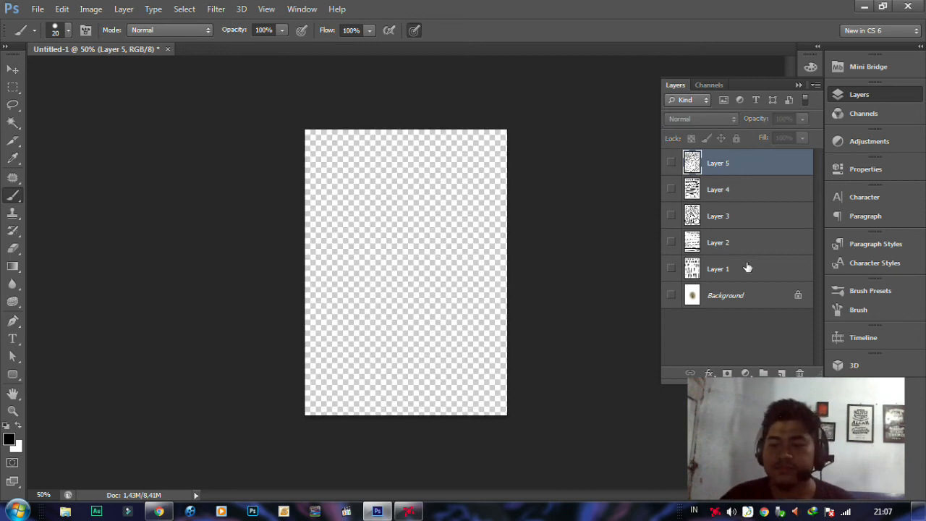
{"action": "left_click", "coordinate": [781, 373]}
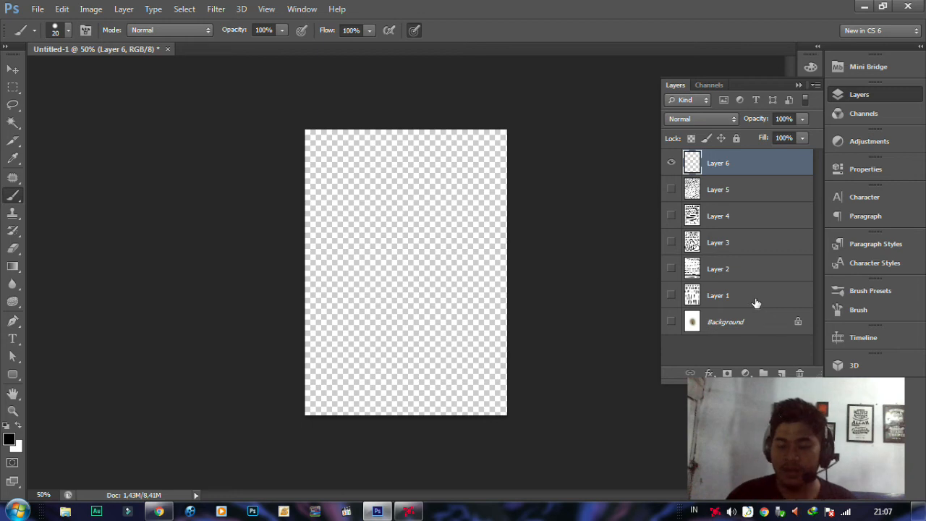
{"action": "key", "text": "ctrl+BackSpace"}
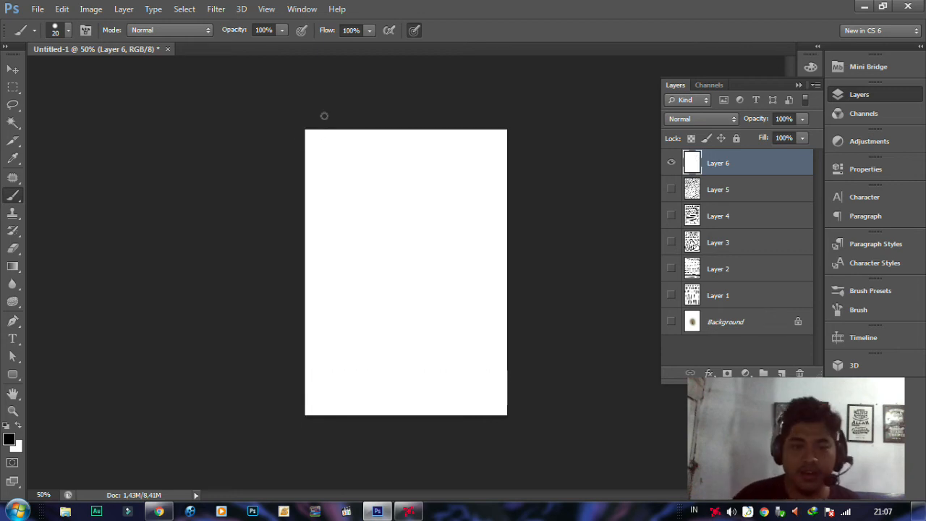
Step: Paint two rows of six small triangles across the top of the canvas and start a third row with two larger triangles
{"action": "mouse_move", "coordinate": [312, 152]}
{"action": "left_mouse_down"}
{"action": "mouse_move", "coordinate": [322, 133]}
{"action": "mouse_move", "coordinate": [331, 153]}
{"action": "mouse_move", "coordinate": [309, 154]}
{"action": "mouse_move", "coordinate": [344, 133]}
{"action": "mouse_move", "coordinate": [354, 152]}
{"action": "mouse_move", "coordinate": [335, 153]}
{"action": "mouse_move", "coordinate": [372, 131]}
{"action": "mouse_move", "coordinate": [382, 151]}
{"action": "left_mouse_up"}
{"action": "mouse_move", "coordinate": [381, 151]}
{"action": "left_mouse_down"}
{"action": "mouse_move", "coordinate": [362, 152]}
{"action": "mouse_move", "coordinate": [408, 143]}
{"action": "mouse_move", "coordinate": [405, 133]}
{"action": "mouse_move", "coordinate": [417, 149]}
{"action": "mouse_move", "coordinate": [439, 133]}
{"action": "mouse_move", "coordinate": [456, 149]}
{"action": "mouse_move", "coordinate": [442, 149]}
{"action": "mouse_move", "coordinate": [475, 133]}
{"action": "mouse_move", "coordinate": [490, 147]}
{"action": "mouse_move", "coordinate": [422, 157]}
{"action": "mouse_move", "coordinate": [490, 149]}
{"action": "mouse_move", "coordinate": [475, 134]}
{"action": "left_mouse_up"}
{"action": "key", "text": "ctrl+z"}
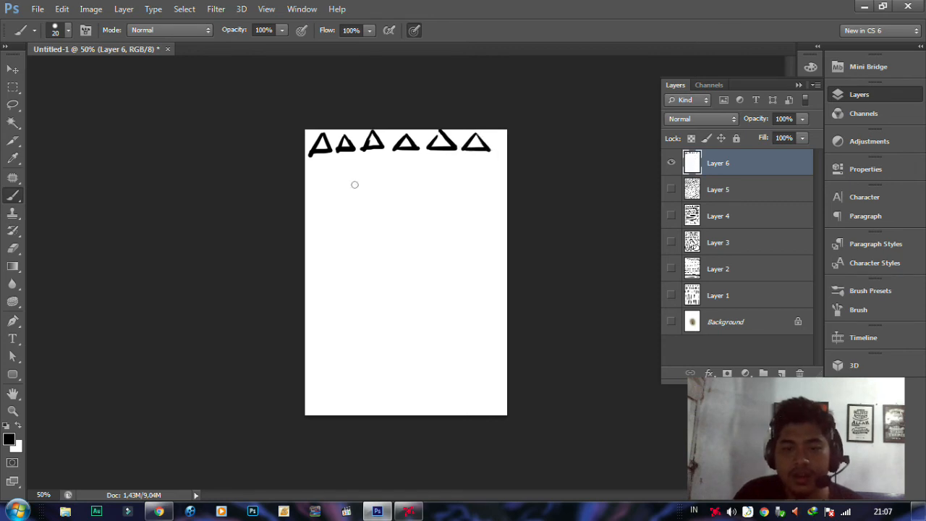
{"action": "mouse_move", "coordinate": [304, 188]}
{"action": "left_mouse_down"}
{"action": "mouse_move", "coordinate": [319, 165]}
{"action": "mouse_move", "coordinate": [335, 190]}
{"action": "mouse_move", "coordinate": [353, 163]}
{"action": "mouse_move", "coordinate": [368, 186]}
{"action": "mouse_move", "coordinate": [383, 163]}
{"action": "mouse_move", "coordinate": [396, 184]}
{"action": "mouse_move", "coordinate": [415, 165]}
{"action": "mouse_move", "coordinate": [432, 183]}
{"action": "mouse_move", "coordinate": [485, 161]}
{"action": "mouse_move", "coordinate": [502, 178]}
{"action": "left_mouse_up"}
{"action": "mouse_move", "coordinate": [302, 234]}
{"action": "left_mouse_down"}
{"action": "mouse_move", "coordinate": [323, 196]}
{"action": "mouse_move", "coordinate": [339, 230]}
{"action": "mouse_move", "coordinate": [289, 234]}
{"action": "mouse_move", "coordinate": [348, 225]}
{"action": "mouse_move", "coordinate": [365, 195]}
{"action": "mouse_move", "coordinate": [386, 220]}
{"action": "left_mouse_up"}
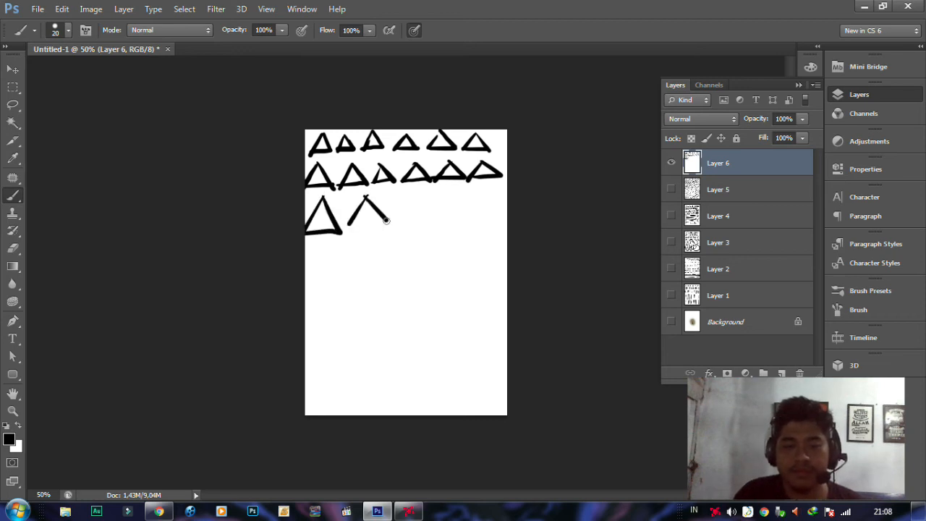
{"action": "left_click_drag", "start_coordinate": [409, 203], "coordinate": [349, 224]}
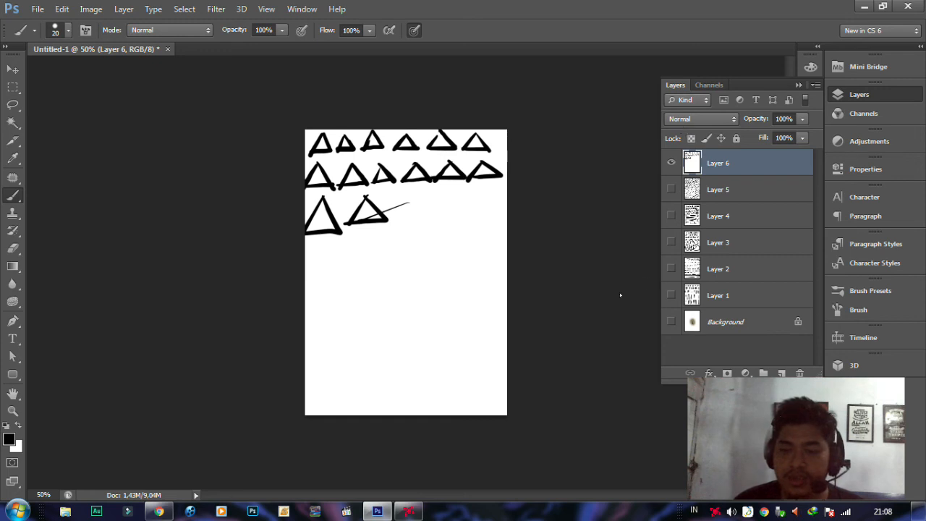
Step: Hide Layer 6 and toggle Layer 1's visibility to review the vertical-line exercise, leaving Layer 1 shown
{"action": "left_click", "coordinate": [671, 295]}
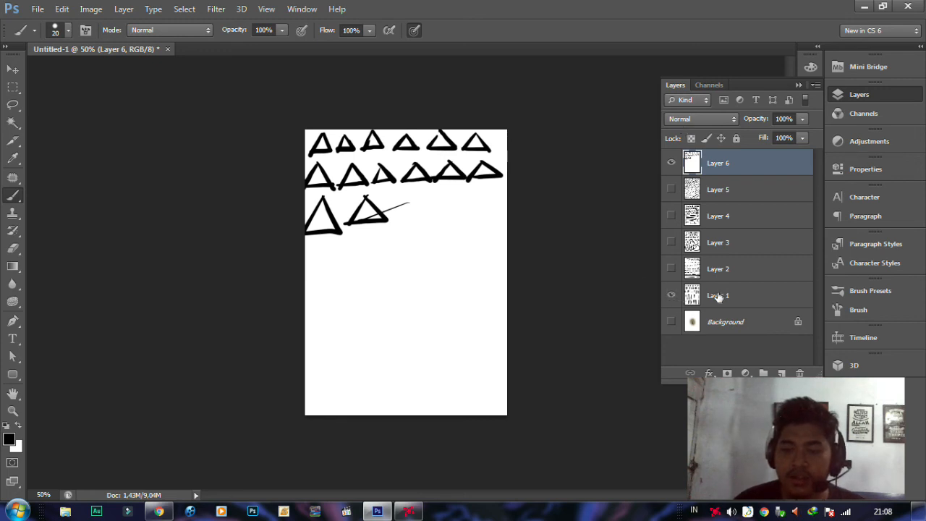
{"action": "left_click", "coordinate": [671, 163]}
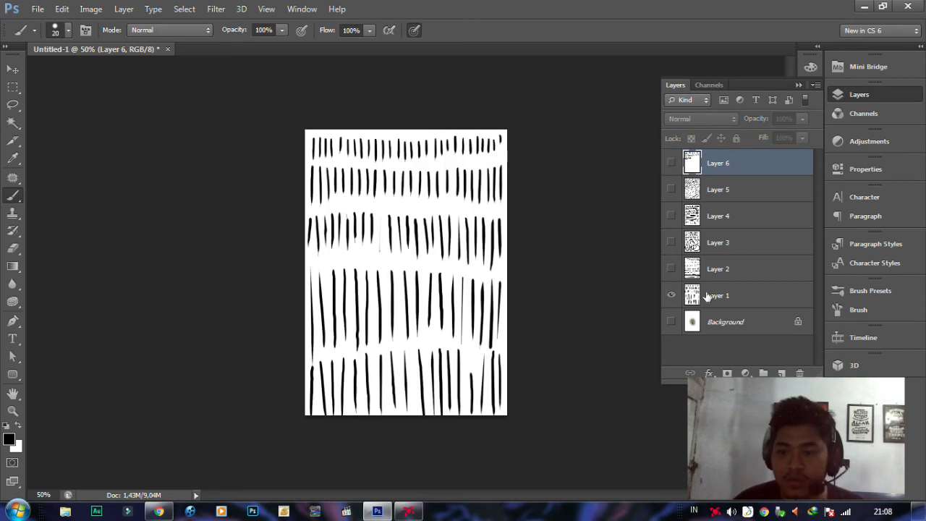
{"action": "left_click", "coordinate": [670, 268]}
{"action": "left_click", "coordinate": [670, 275]}
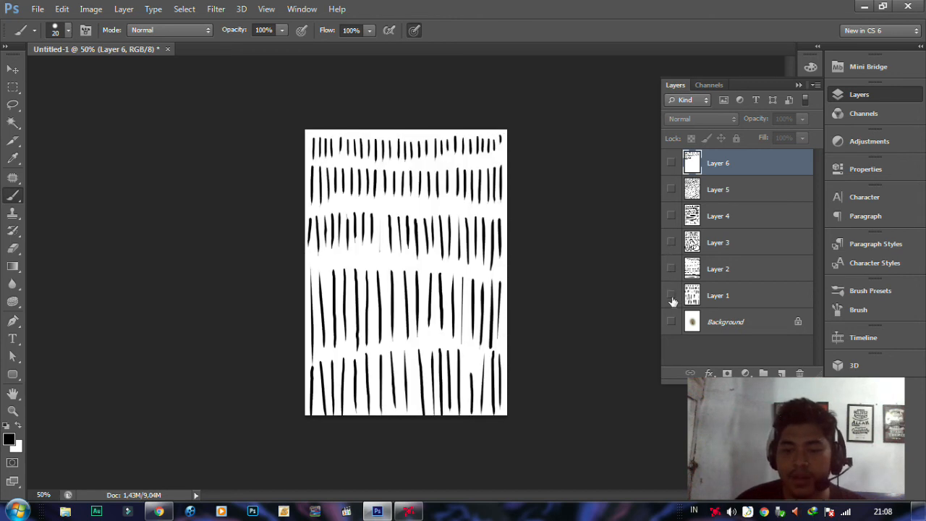
{"action": "left_click", "coordinate": [671, 295]}
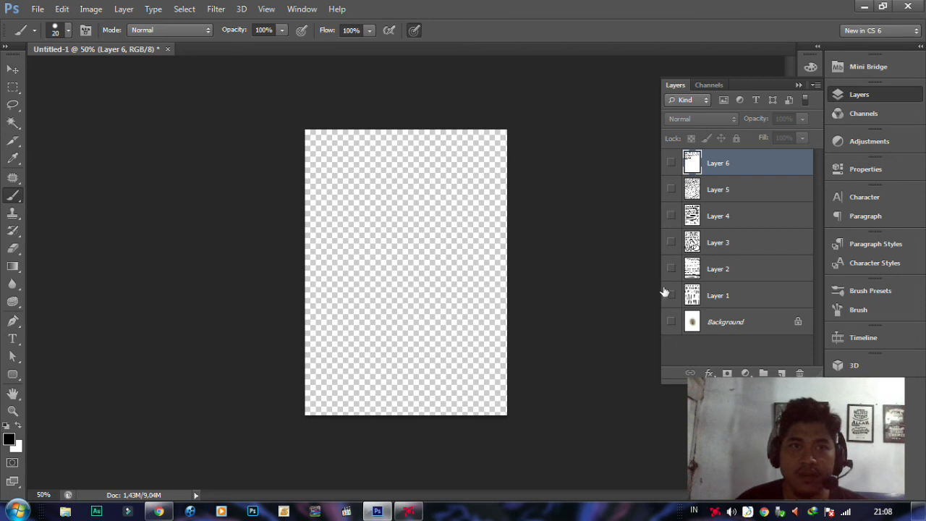
{"action": "left_click", "coordinate": [670, 296]}
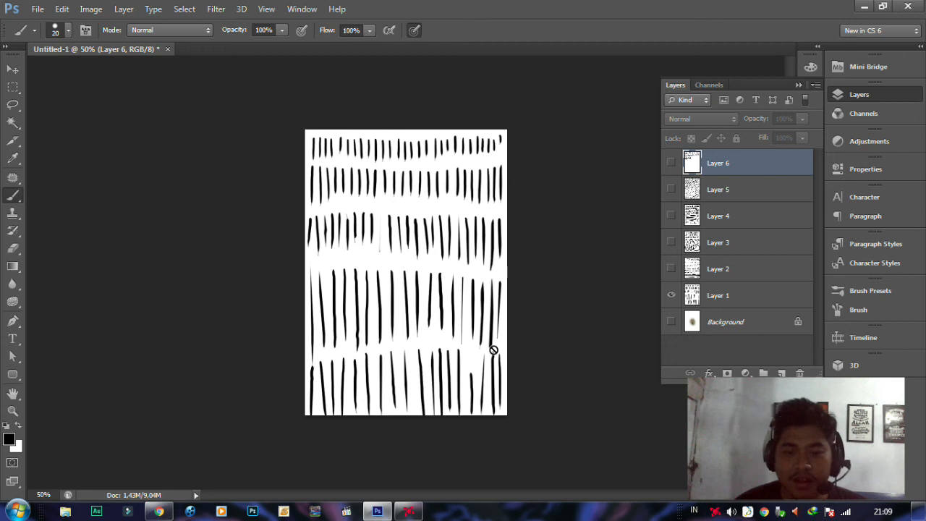
Step: Show Layers 2 through 6 one after another to review the dash, circle, square, diagonal and triangle exercises
{"action": "left_click", "coordinate": [670, 268]}
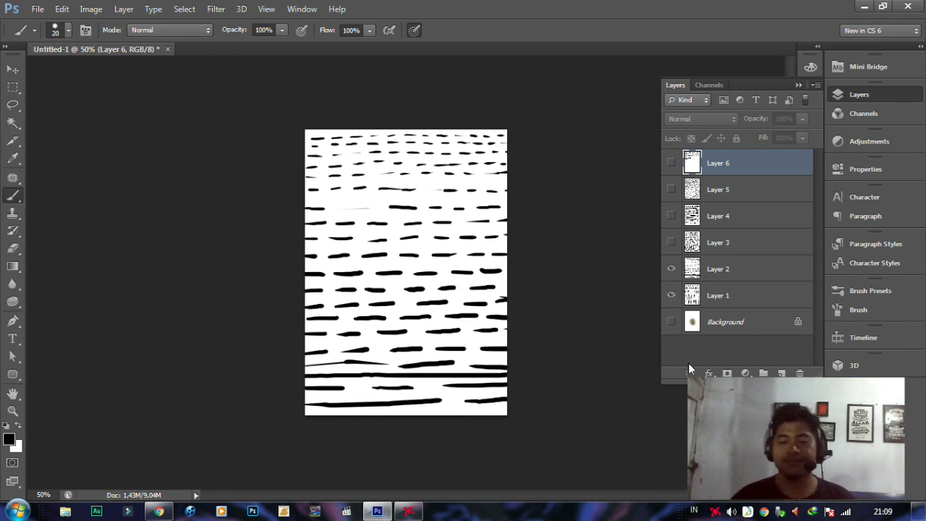
{"action": "left_click", "coordinate": [671, 244]}
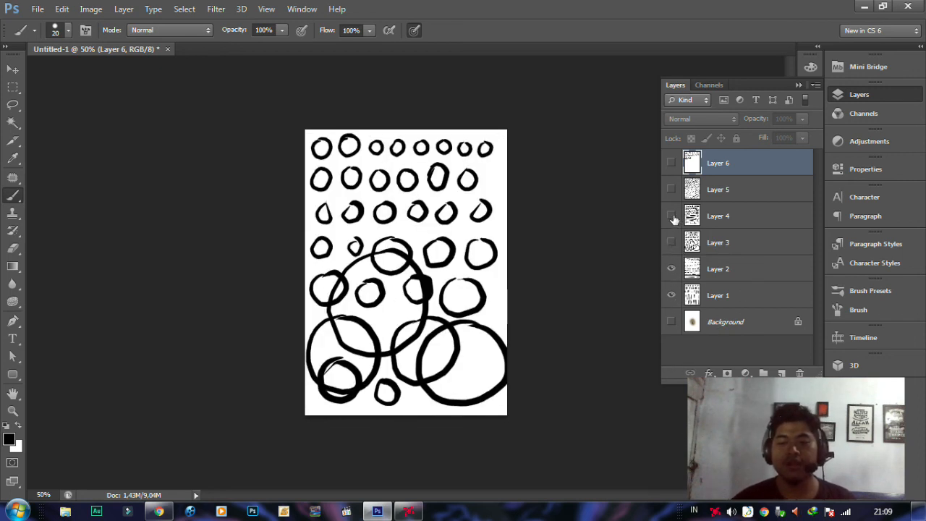
{"action": "left_click", "coordinate": [671, 244]}
{"action": "left_click", "coordinate": [671, 243]}
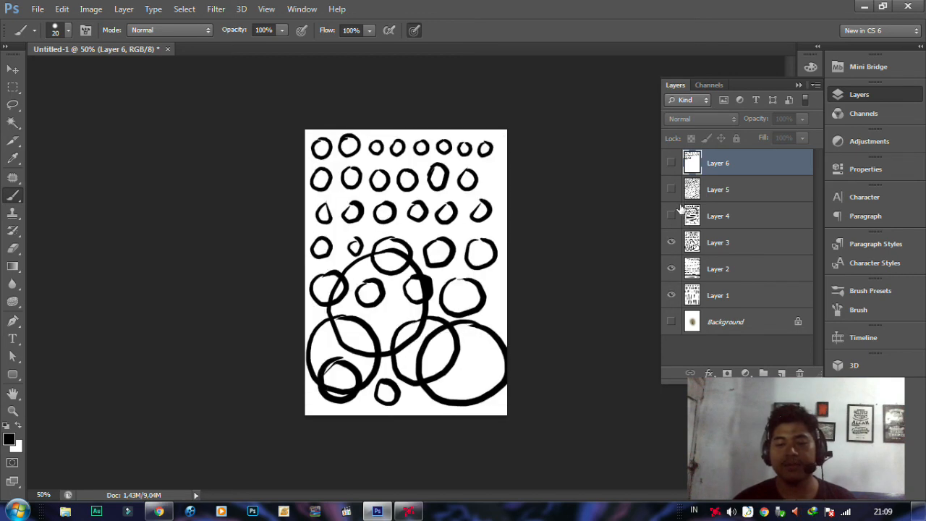
{"action": "left_click", "coordinate": [671, 217]}
{"action": "left_click", "coordinate": [671, 189]}
{"action": "left_click", "coordinate": [671, 163]}
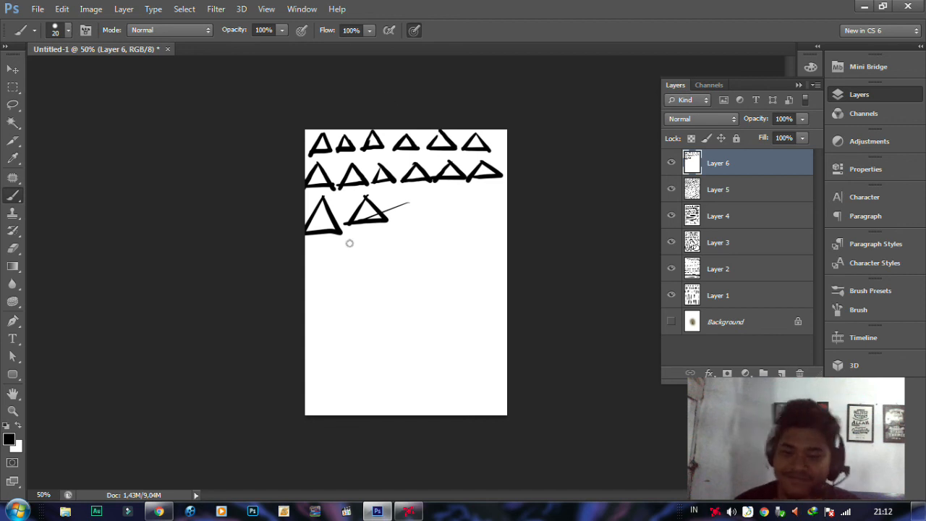
{"action": "left_click", "coordinate": [409, 512]}
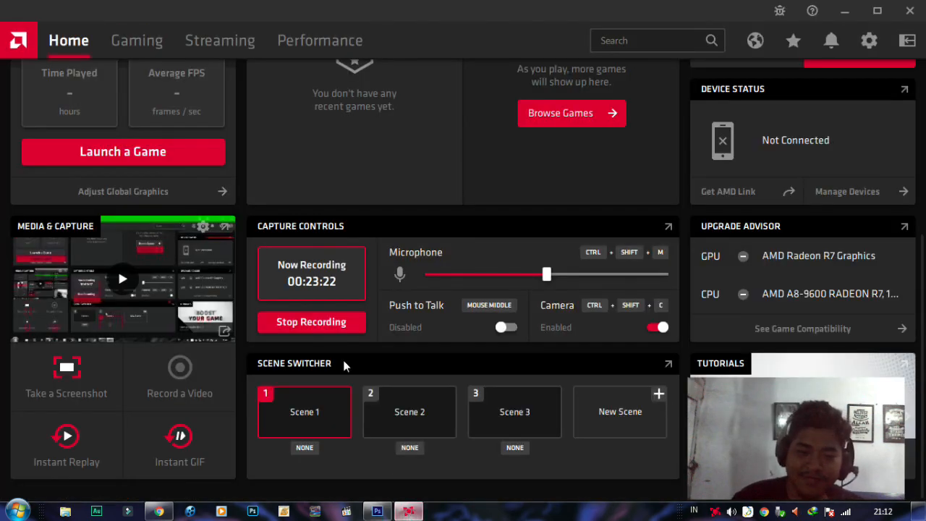